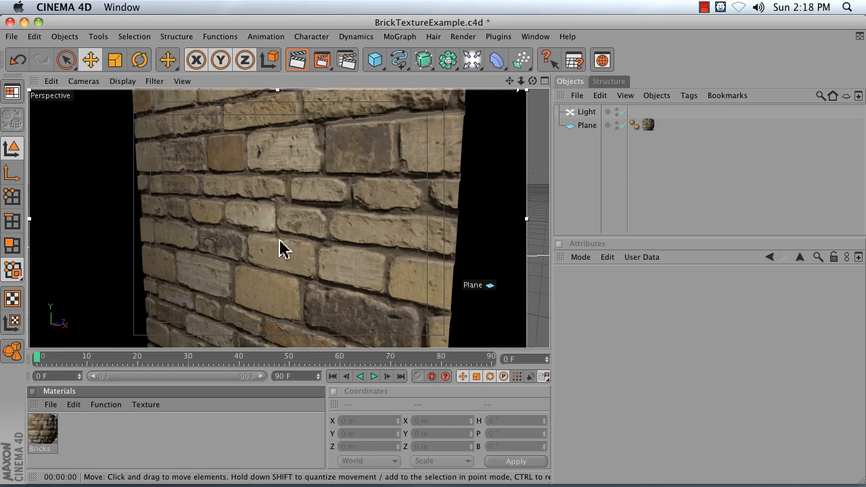
Create a new scene containing a sphere with a radius of about 233 m.
{"action": "left_click", "coordinate": [11, 37]}
{"action": "left_click", "coordinate": [26, 59]}
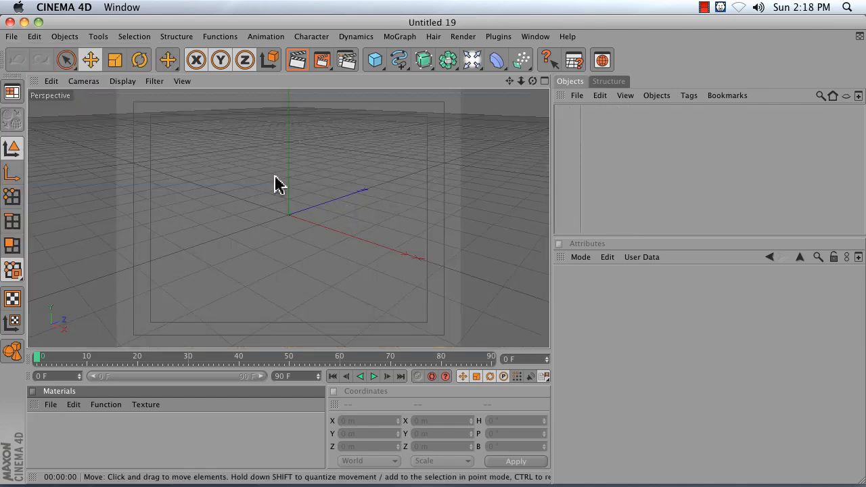
{"action": "left_click", "coordinate": [373, 63]}
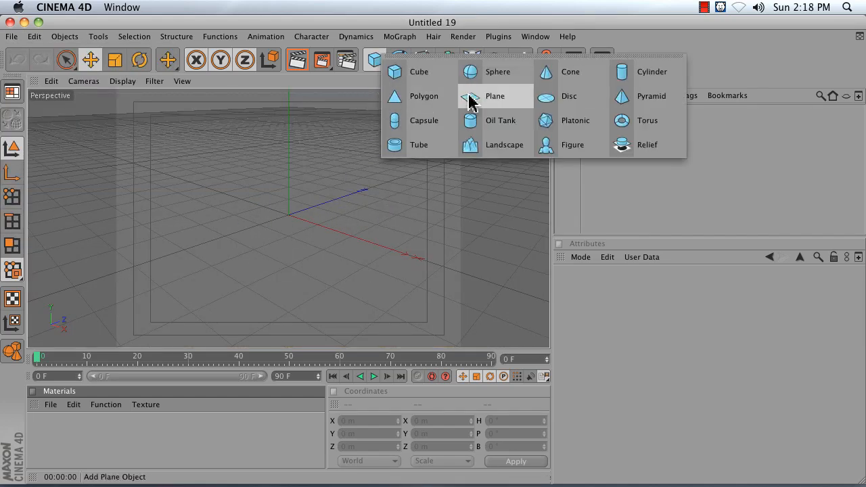
{"action": "left_click", "coordinate": [498, 72]}
{"action": "left_click_drag", "start_coordinate": [345, 214], "coordinate": [364, 241]}
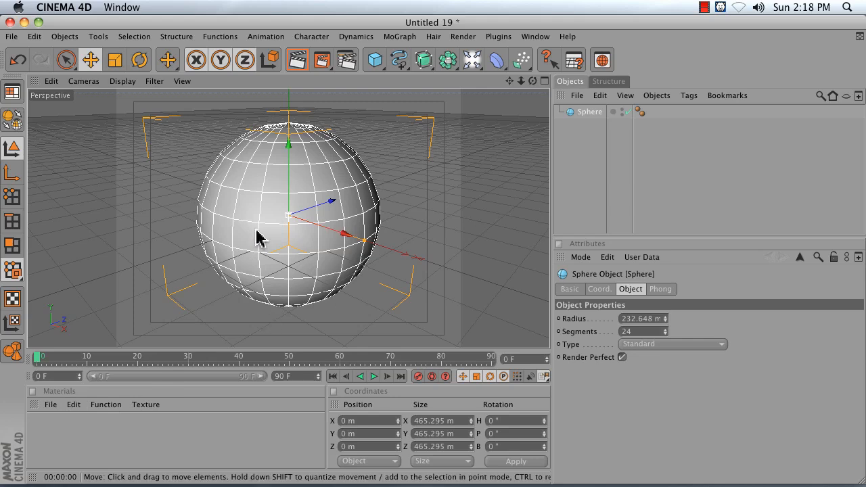
Create a new material and name it BumpExample.
{"action": "left_click", "coordinate": [53, 405]}
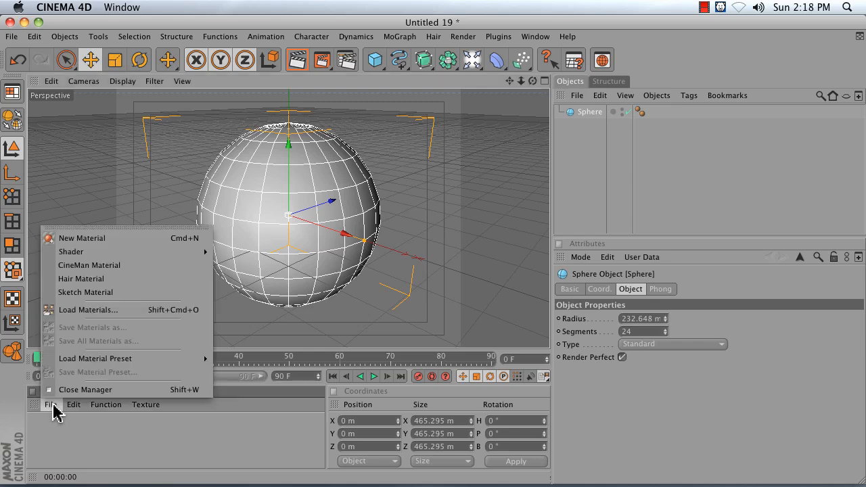
{"action": "left_click", "coordinate": [75, 239]}
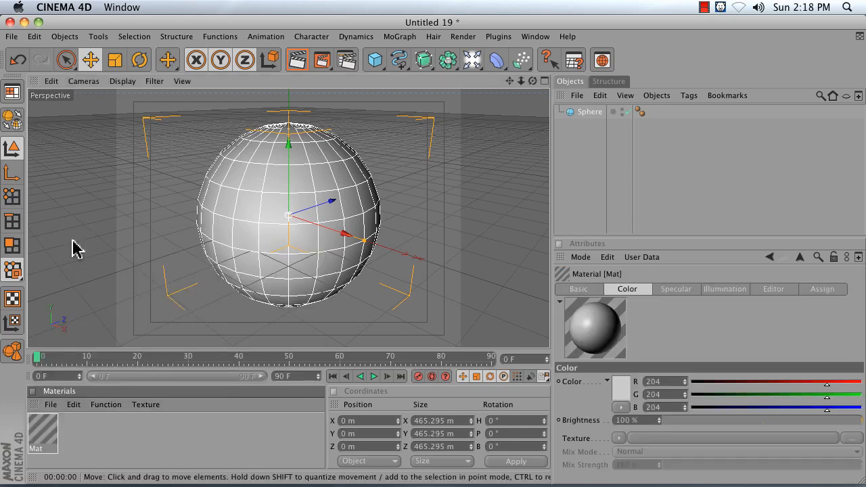
{"action": "double_click", "coordinate": [45, 450]}
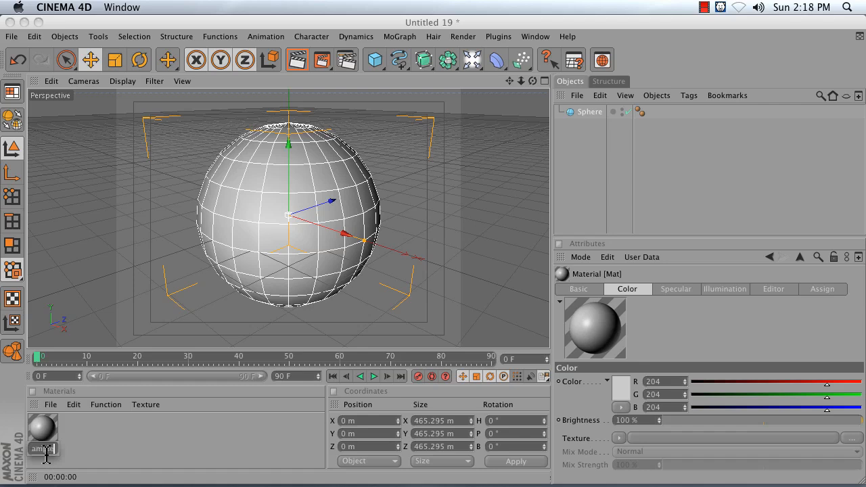
{"action": "key", "text": "Return"}
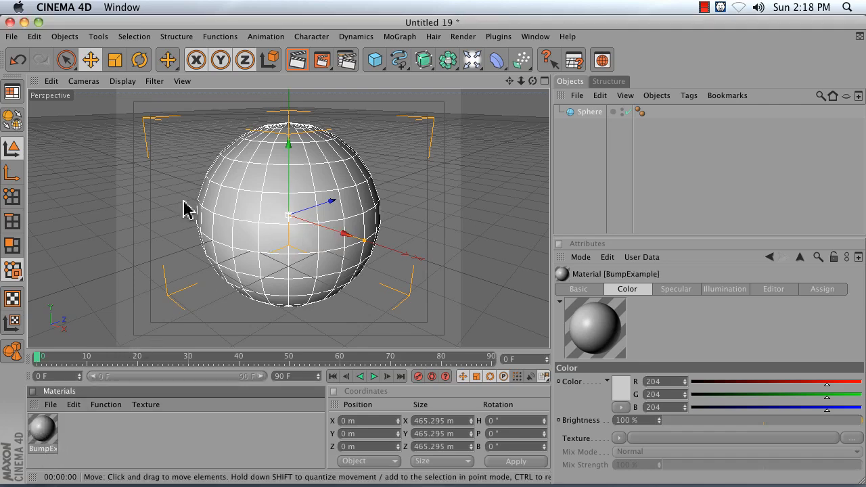
Move the sphere along its X axis to about -357 m and rename it Bump Sphere.
{"action": "left_click_drag", "start_coordinate": [339, 240], "coordinate": [287, 214]}
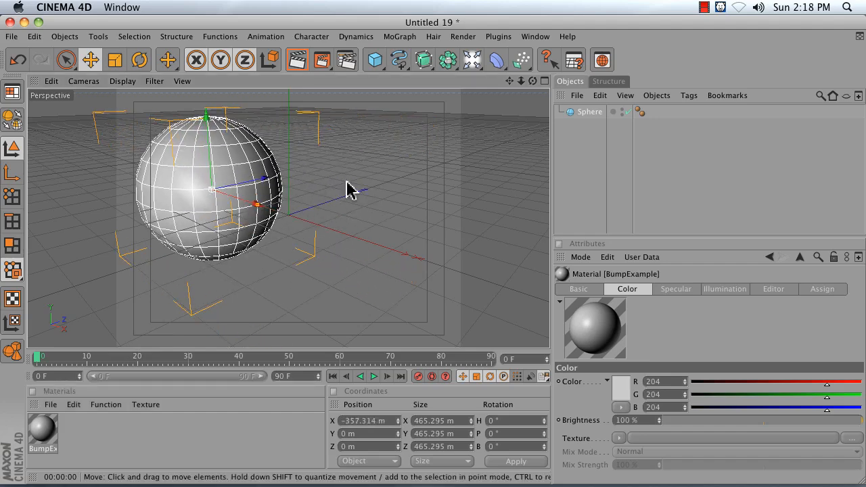
{"action": "double_click", "coordinate": [584, 115]}
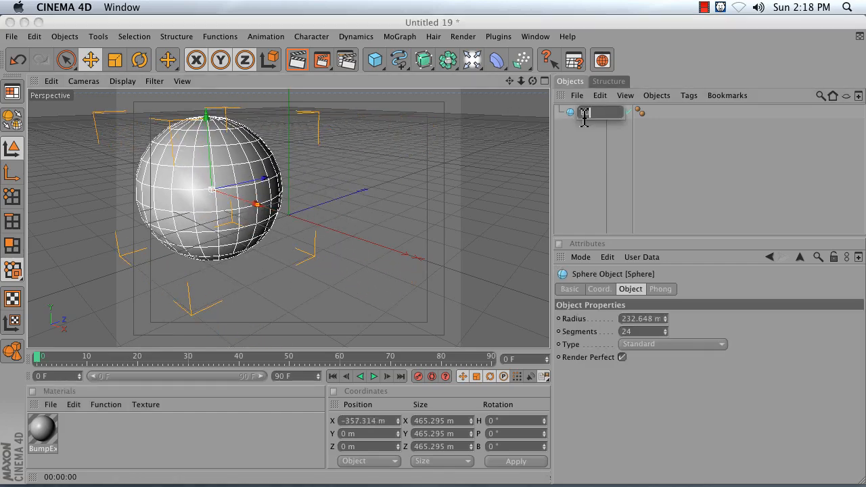
{"action": "type", "text": "Bump Sphere"}
{"action": "key", "text": "Return"}
Duplicate Bump Sphere and move the copy along the X axis to about 187 m.
{"action": "key", "text": "super+c"}
{"action": "key", "text": "super+v"}
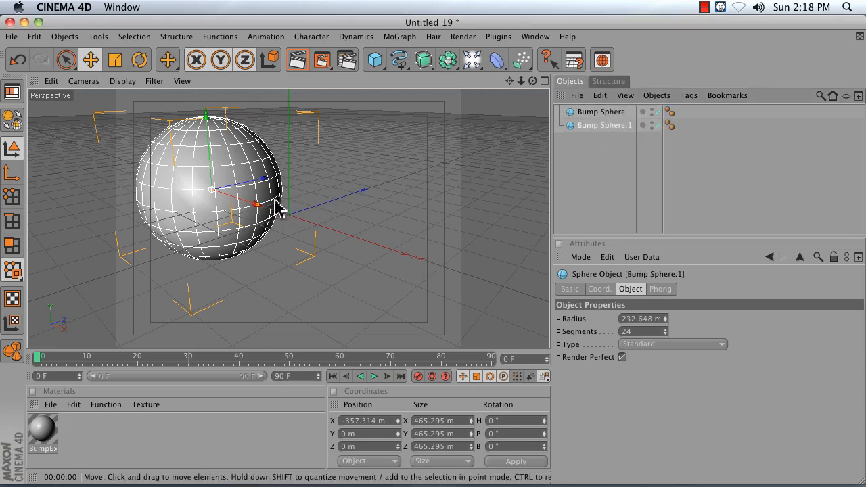
{"action": "left_click_drag", "start_coordinate": [249, 203], "coordinate": [387, 247]}
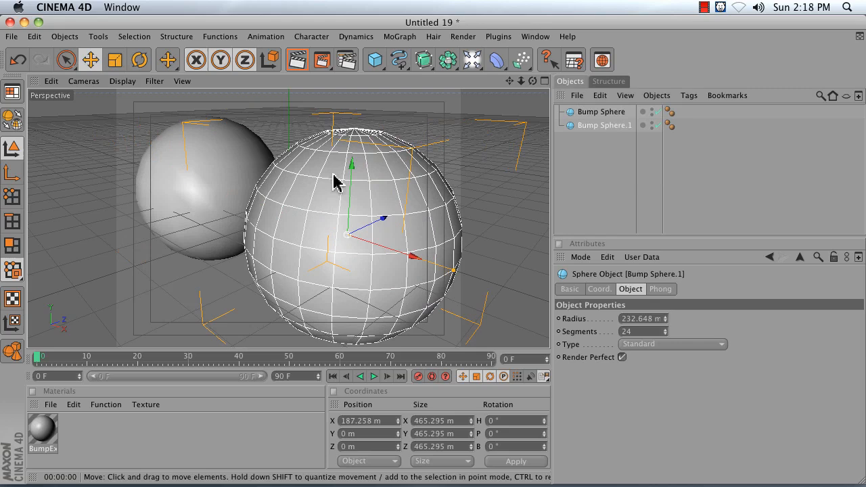
Rename the copied sphere as Displacement Sphere and clear the selection.
{"action": "double_click", "coordinate": [596, 126]}
{"action": "type", "text": "D"}
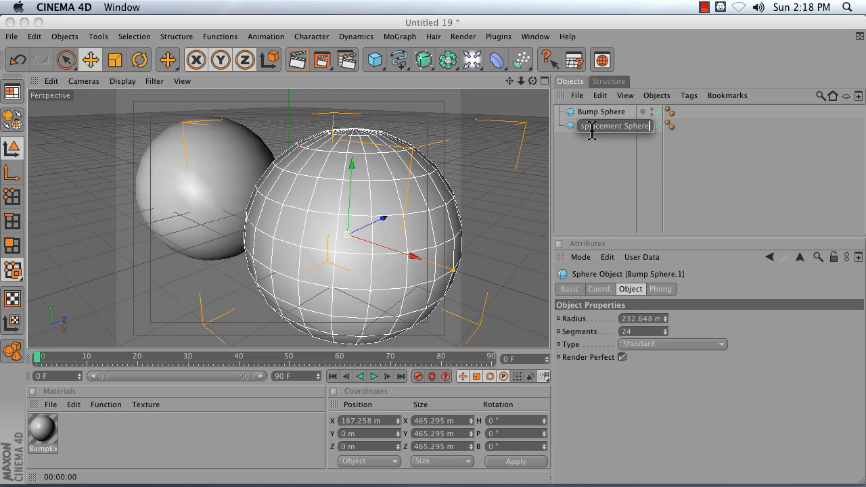
{"action": "key", "text": "Return"}
{"action": "left_click", "coordinate": [605, 154]}
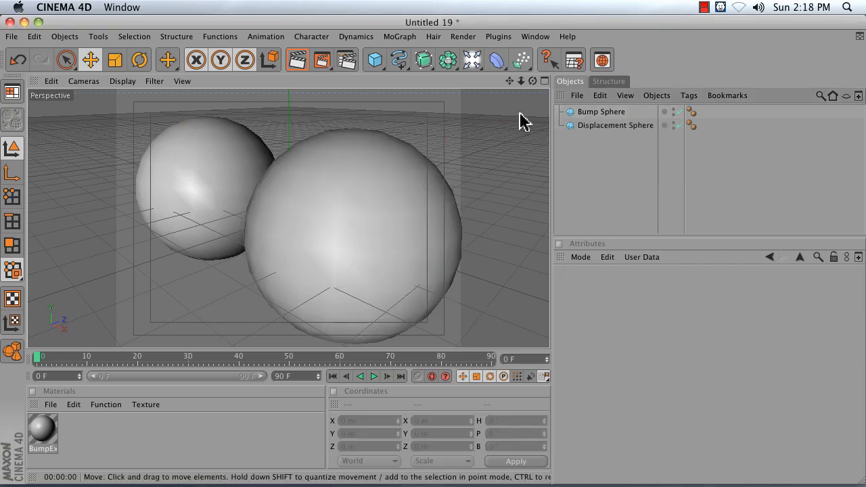
Duplicate the BumpExample material and name the copy DisplacementExample.
{"action": "left_click_drag", "start_coordinate": [522, 82], "coordinate": [531, 77]}
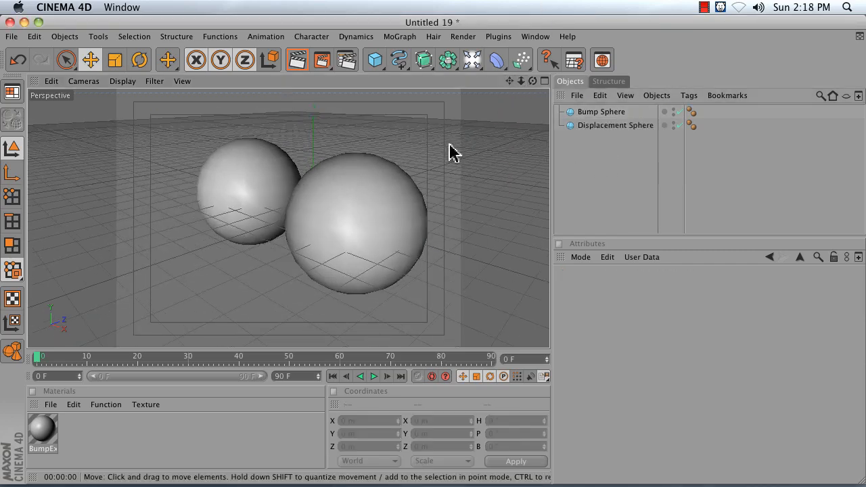
{"action": "left_click", "coordinate": [42, 430]}
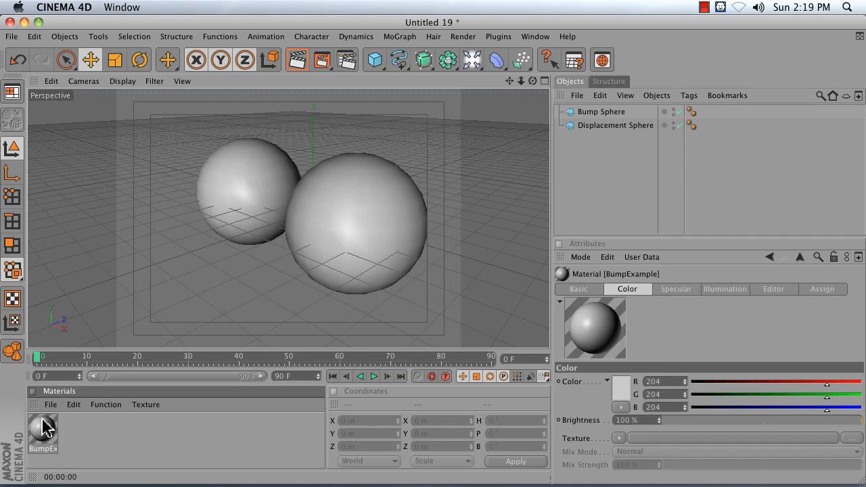
{"action": "left_click_drag", "start_coordinate": [48, 437], "coordinate": [96, 429], "text": "ctrl"}
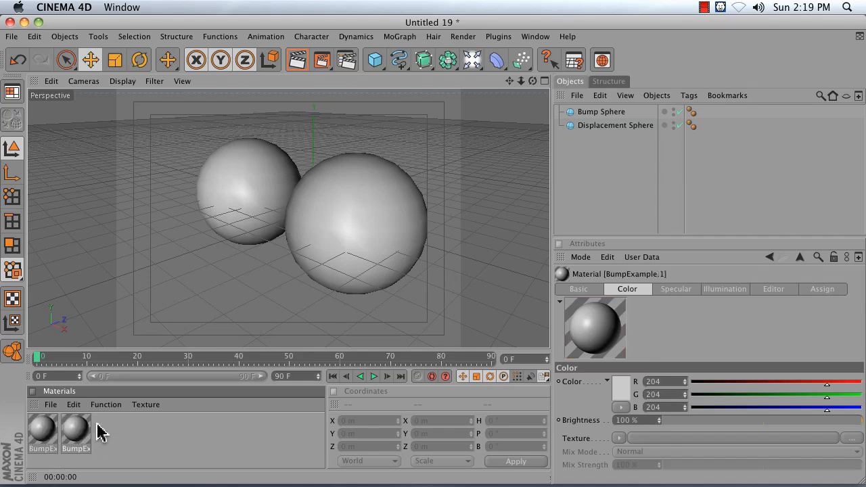
{"action": "double_click", "coordinate": [75, 450]}
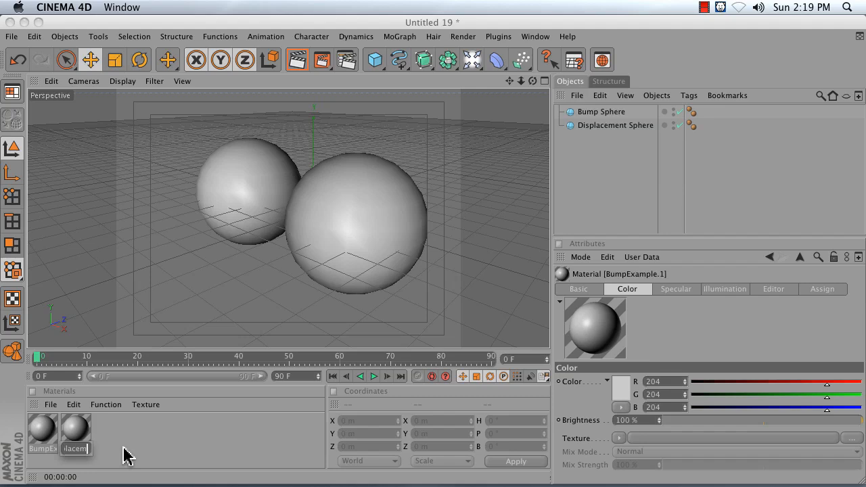
{"action": "type", "text": "DisplacementExample"}
{"action": "key", "text": "Return"}
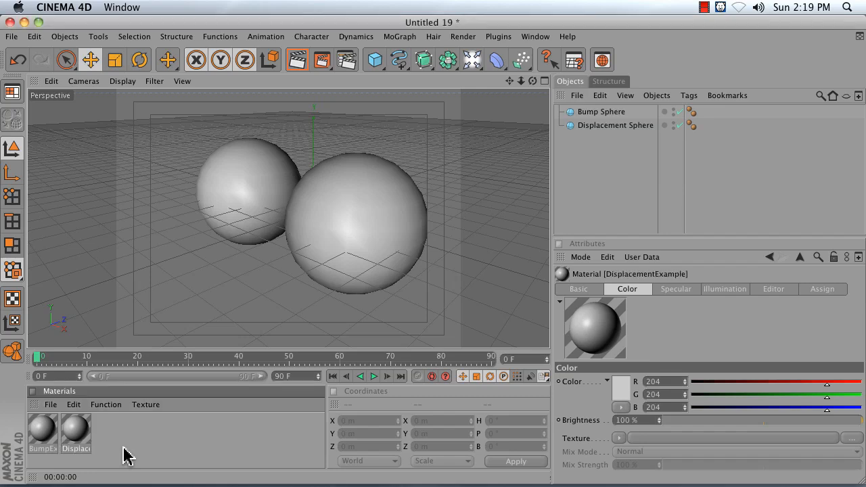
Apply the BumpExample material to Bump Sphere and the DisplacementExample material to Displacement Sphere.
{"action": "left_click", "coordinate": [186, 457]}
{"action": "left_click", "coordinate": [43, 434]}
{"action": "left_click_drag", "start_coordinate": [46, 432], "coordinate": [589, 116]}
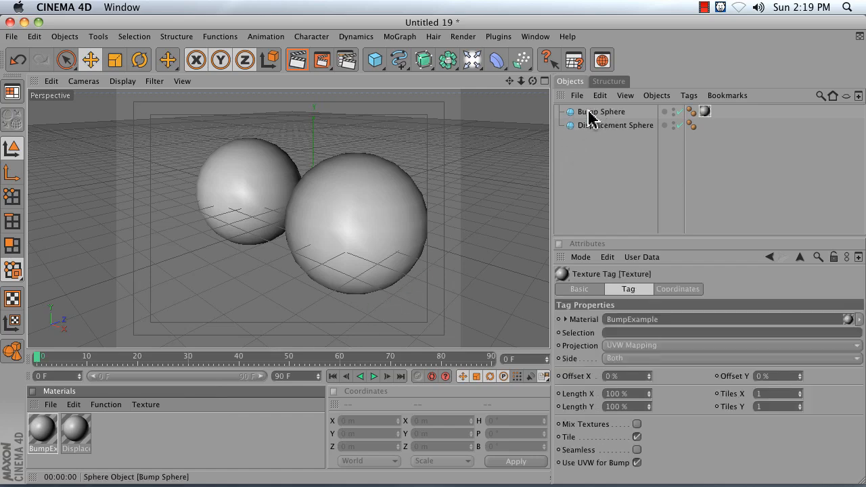
{"action": "left_click", "coordinate": [631, 126]}
{"action": "left_click_drag", "start_coordinate": [74, 435], "coordinate": [617, 126]}
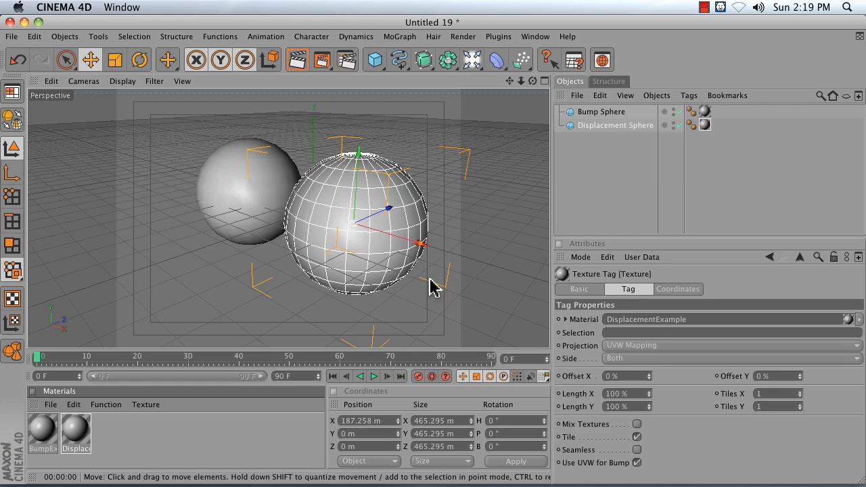
{"action": "left_click", "coordinate": [594, 191]}
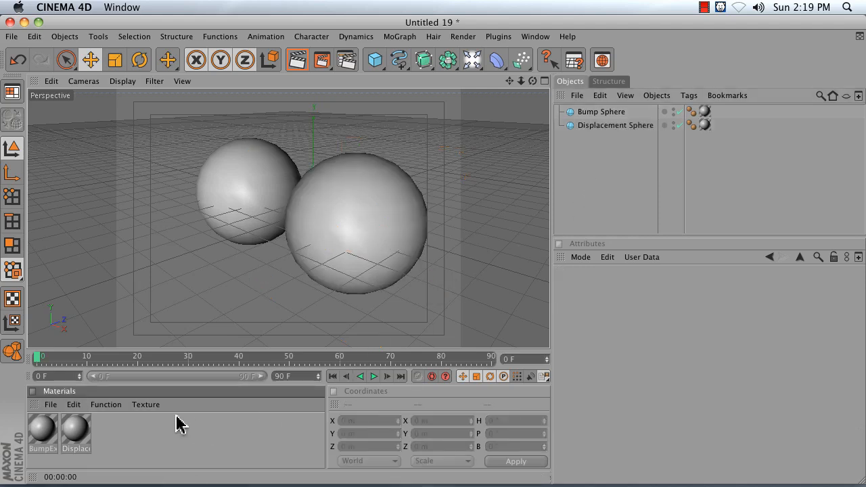
Open the BumpExample material in the Material Editor and move its window clear of the two spheres.
{"action": "left_click", "coordinate": [39, 431]}
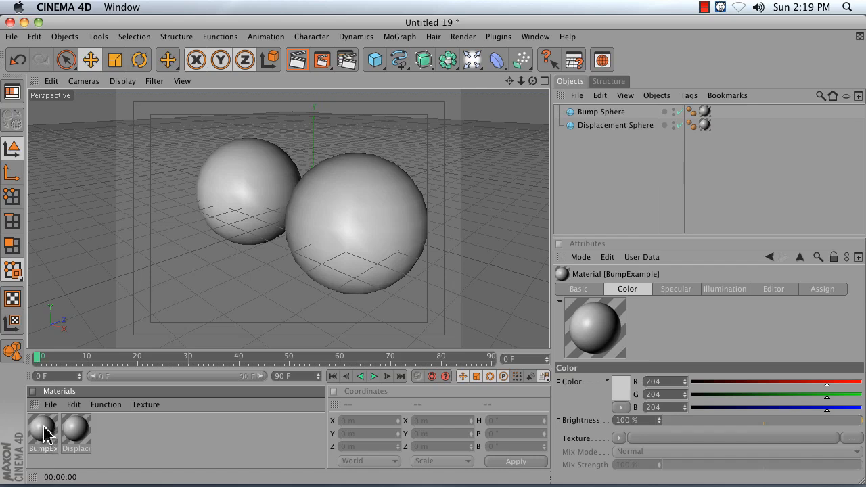
{"action": "double_click", "coordinate": [43, 432]}
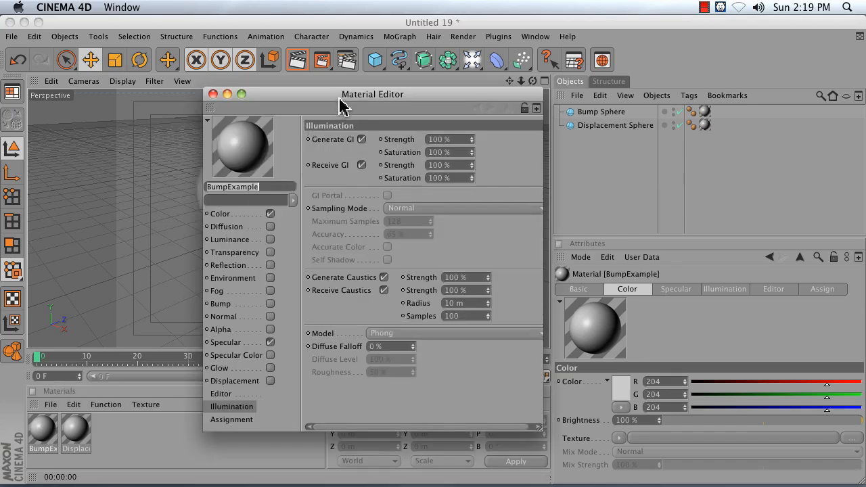
{"action": "left_click_drag", "start_coordinate": [346, 95], "coordinate": [640, 87]}
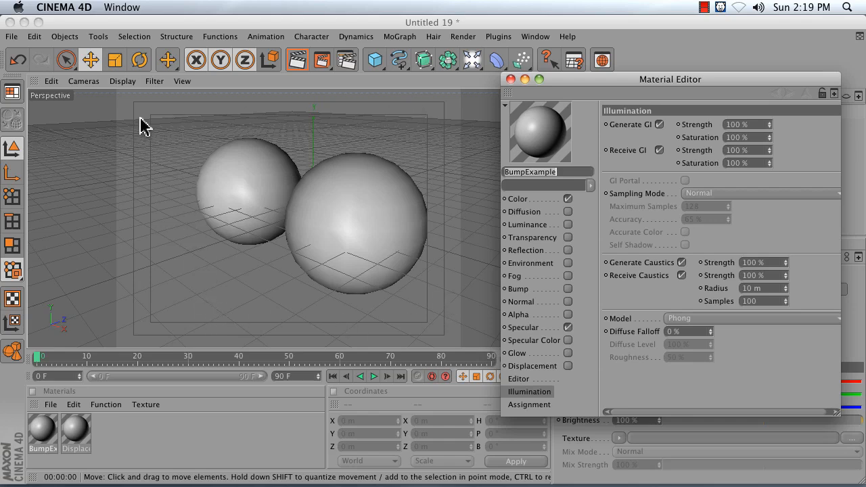
Turn on the Interactive Render Region and resize it to enclose both spheres.
{"action": "left_click", "coordinate": [319, 63]}
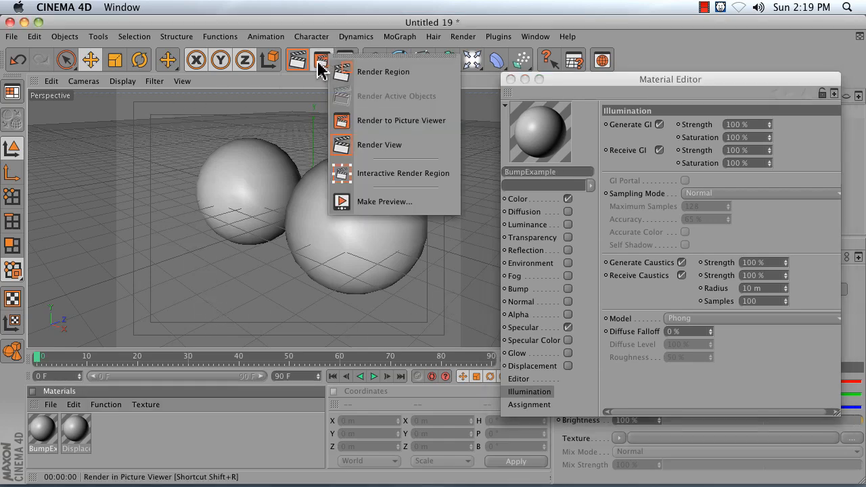
{"action": "left_click", "coordinate": [399, 175]}
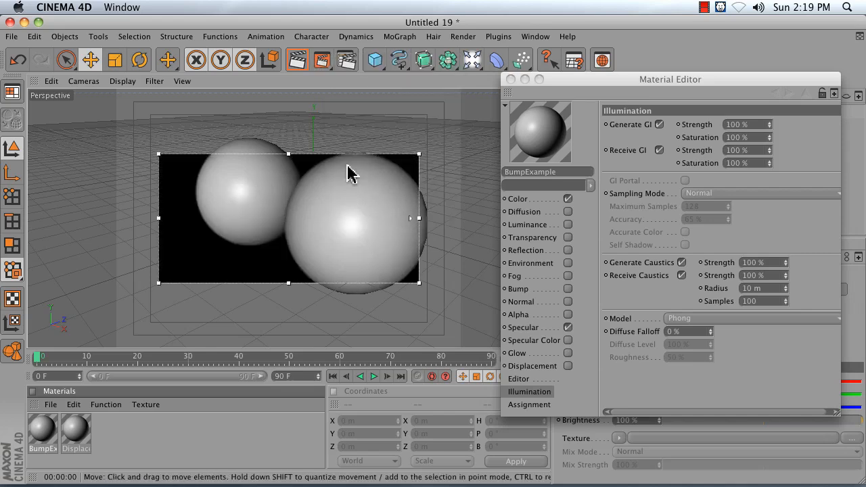
{"action": "left_click_drag", "start_coordinate": [166, 140], "coordinate": [172, 114]}
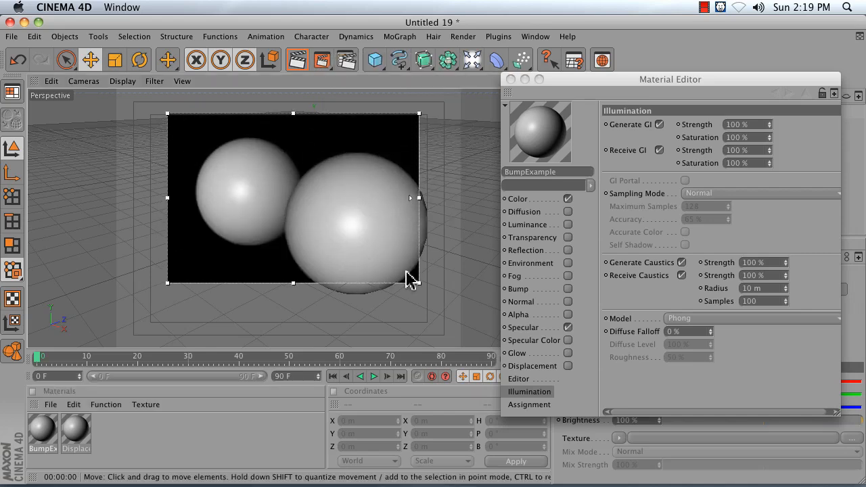
{"action": "left_click_drag", "start_coordinate": [420, 283], "coordinate": [461, 324]}
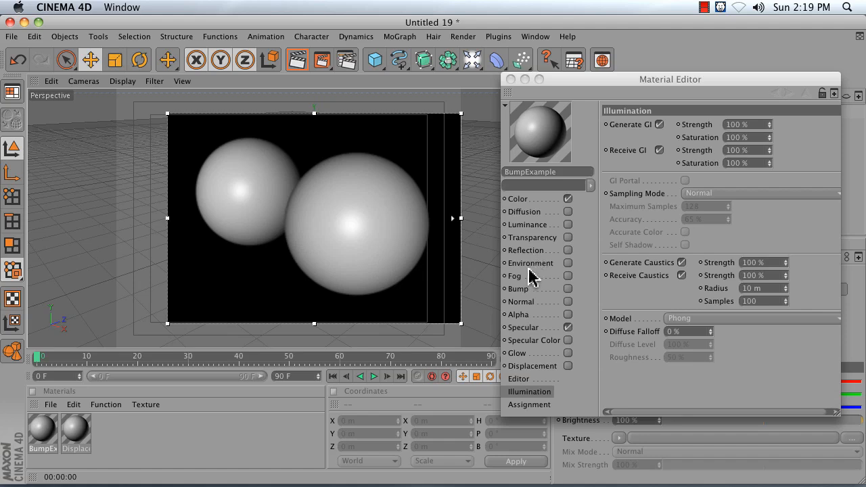
Enable the Bump channel of the BumpExample material and assign a Noise shader as its texture.
{"action": "left_click", "coordinate": [519, 289]}
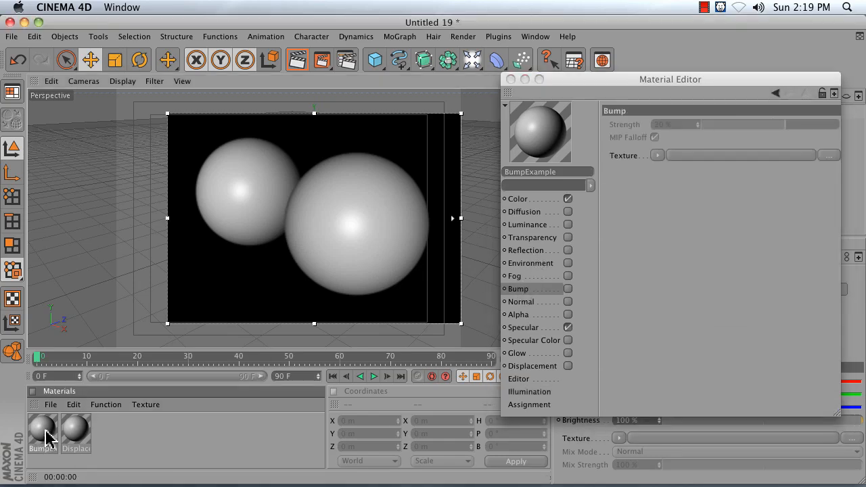
{"action": "left_click", "coordinate": [518, 289]}
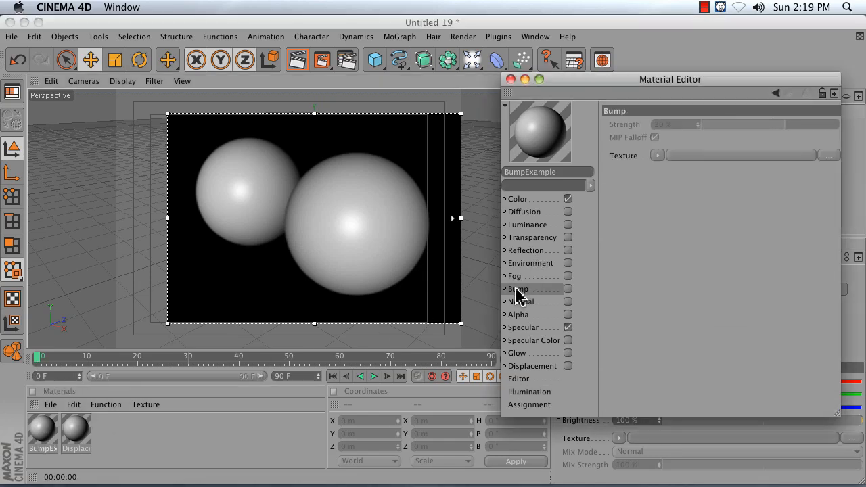
{"action": "left_click", "coordinate": [568, 289]}
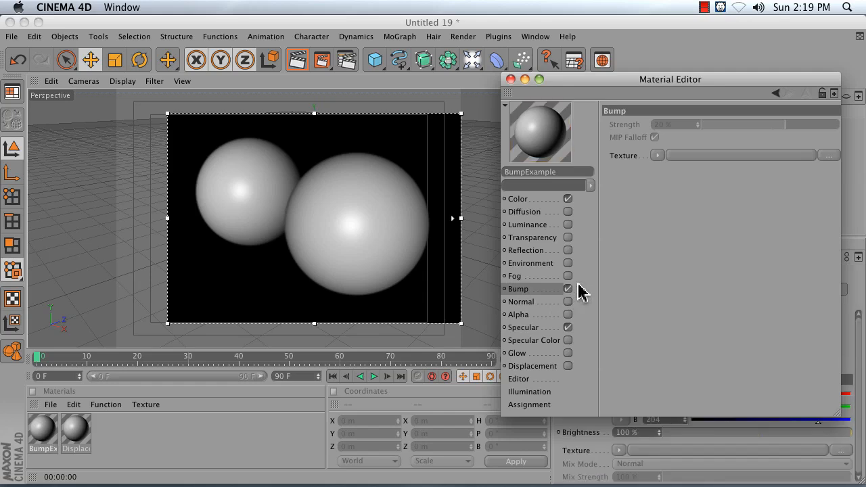
{"action": "left_click", "coordinate": [657, 156]}
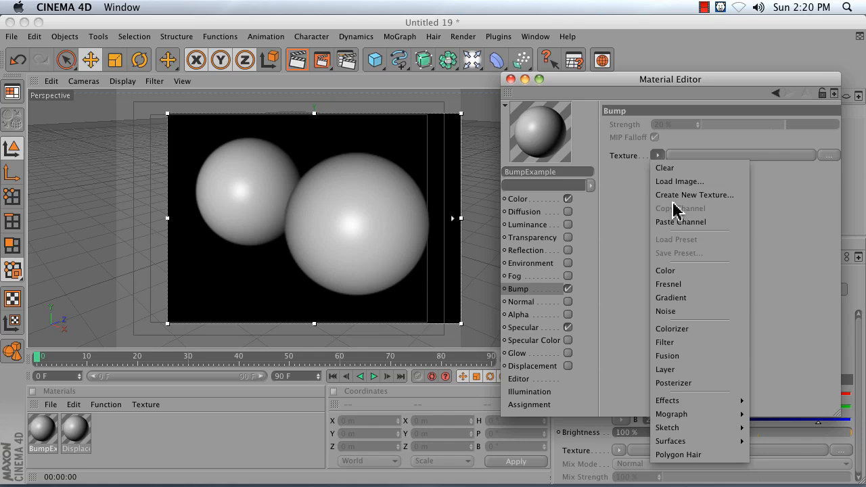
{"action": "left_click", "coordinate": [633, 207]}
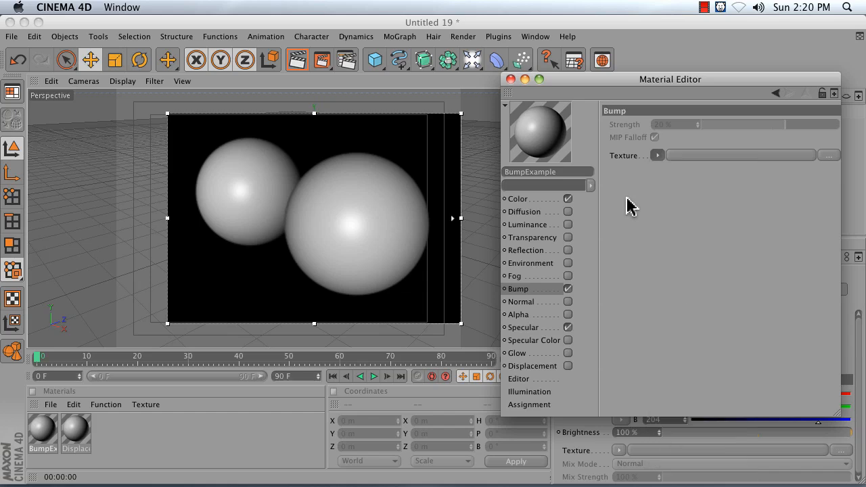
{"action": "left_click", "coordinate": [658, 157]}
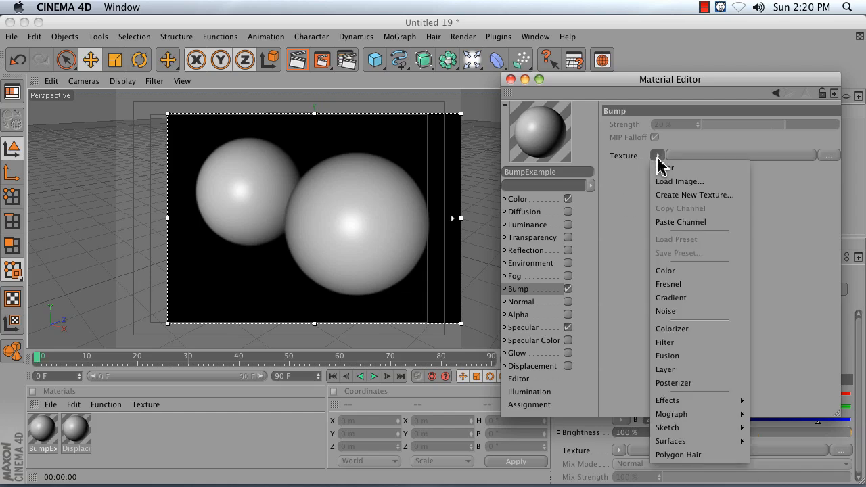
{"action": "left_click", "coordinate": [685, 312]}
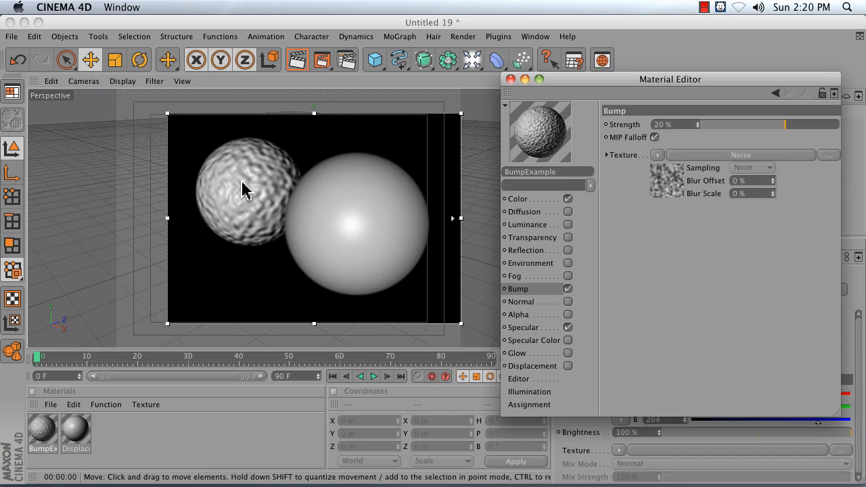
Open the bump Noise shader's settings, enlarge its preview to 150 x 150, and raise the interactive render region's quality to maximum.
{"action": "left_click", "coordinate": [667, 184]}
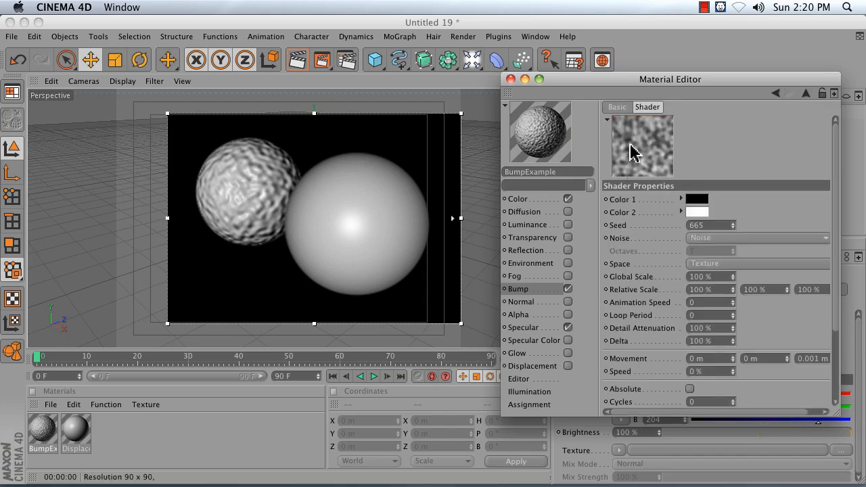
{"action": "right_click", "coordinate": [636, 163]}
{"action": "left_click", "coordinate": [657, 103]}
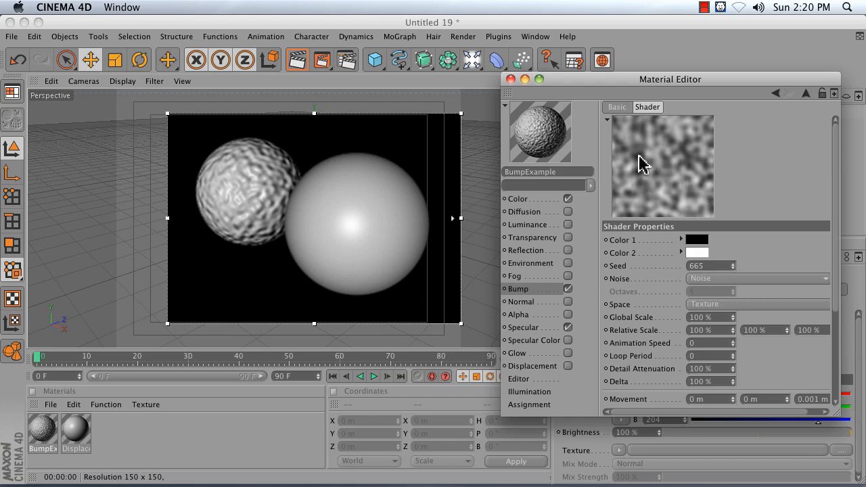
{"action": "left_click", "coordinate": [452, 220]}
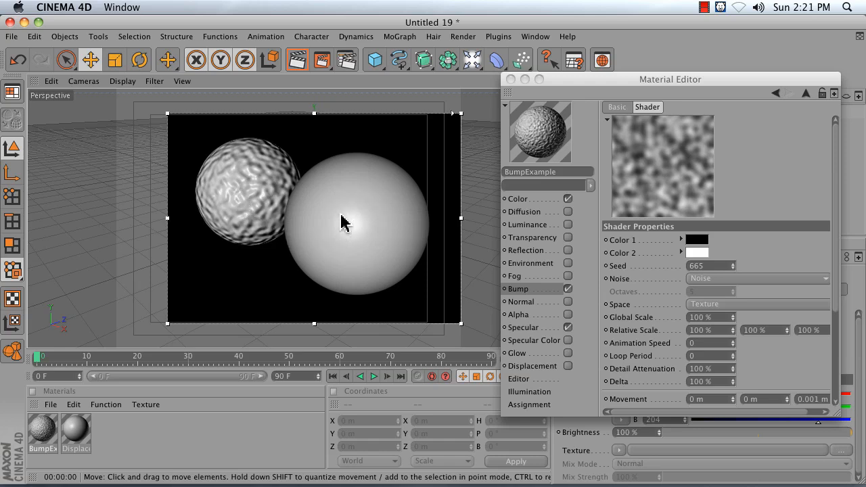
Enable the Displacement channel of the DisplacementExample material and assign a Noise shader as its texture.
{"action": "left_click", "coordinate": [84, 429]}
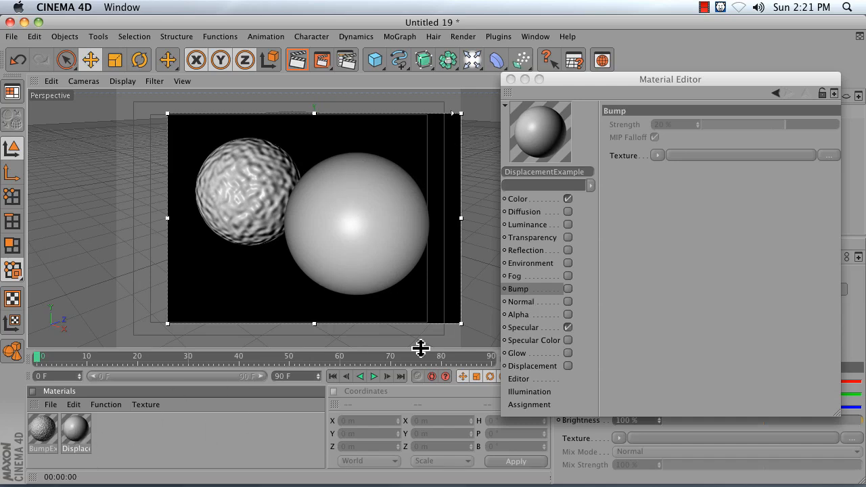
{"action": "left_click", "coordinate": [532, 366]}
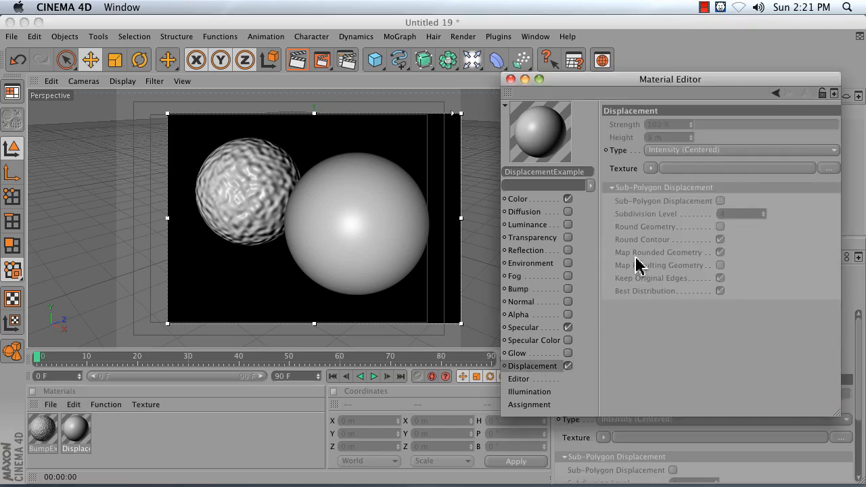
{"action": "left_click", "coordinate": [651, 169]}
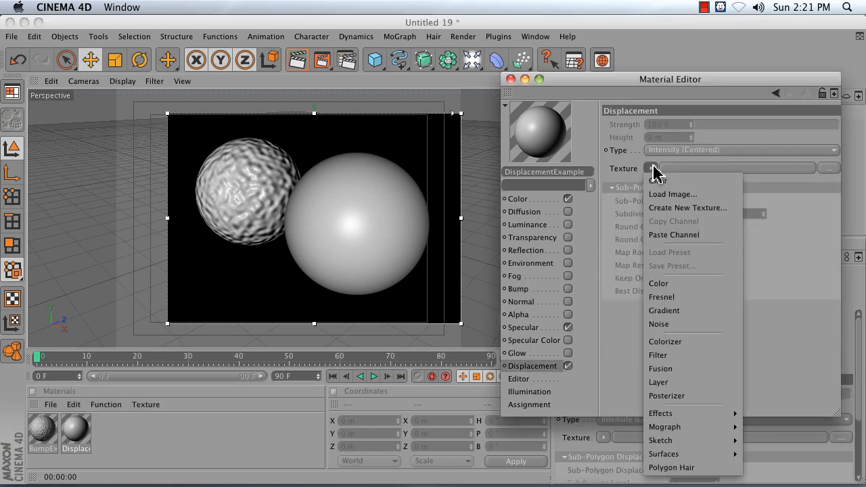
{"action": "left_click", "coordinate": [652, 170]}
{"action": "left_click", "coordinate": [652, 170]}
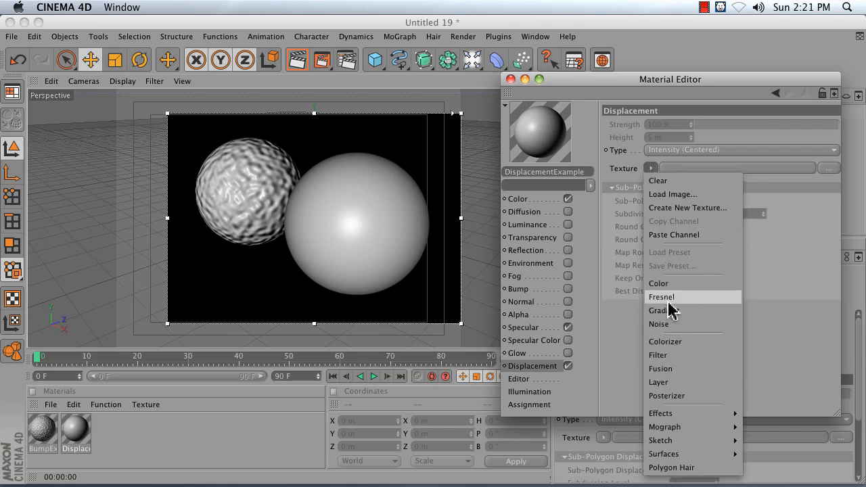
{"action": "left_click", "coordinate": [659, 324]}
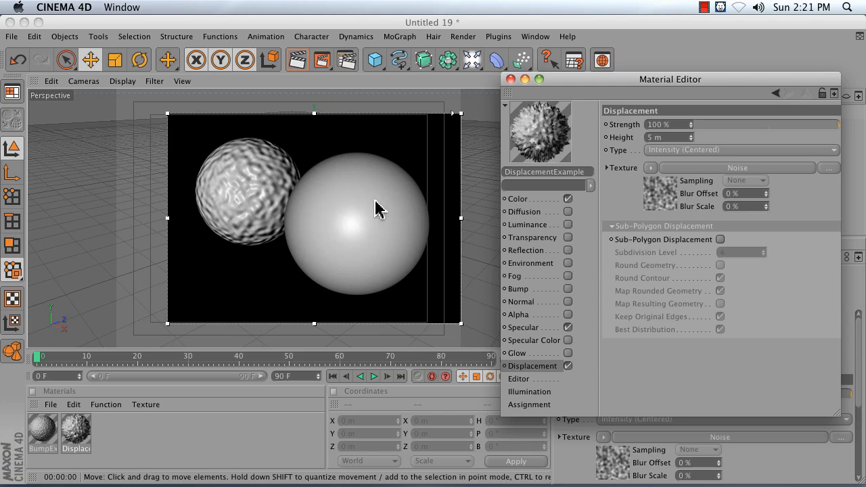
Move the Material Editor clear of the object settings and turn off Render Perfect for Displacement Sphere.
{"action": "left_click_drag", "start_coordinate": [607, 87], "coordinate": [236, 313]}
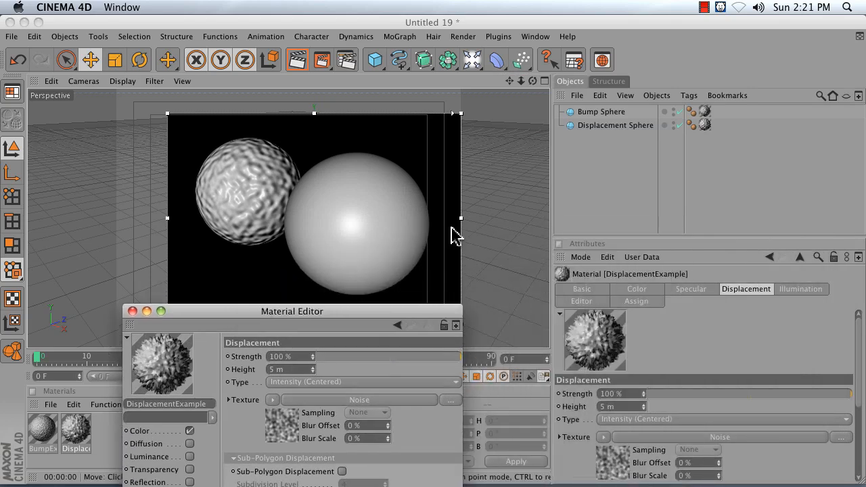
{"action": "left_click", "coordinate": [600, 126]}
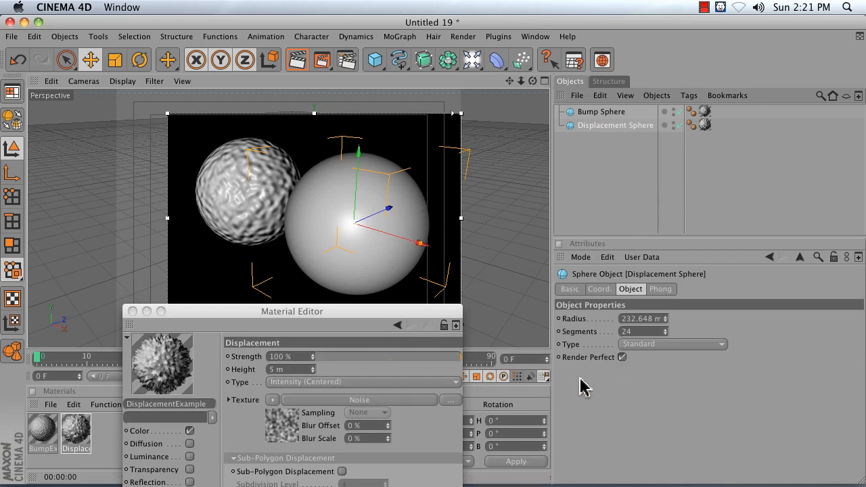
{"action": "left_click", "coordinate": [622, 357]}
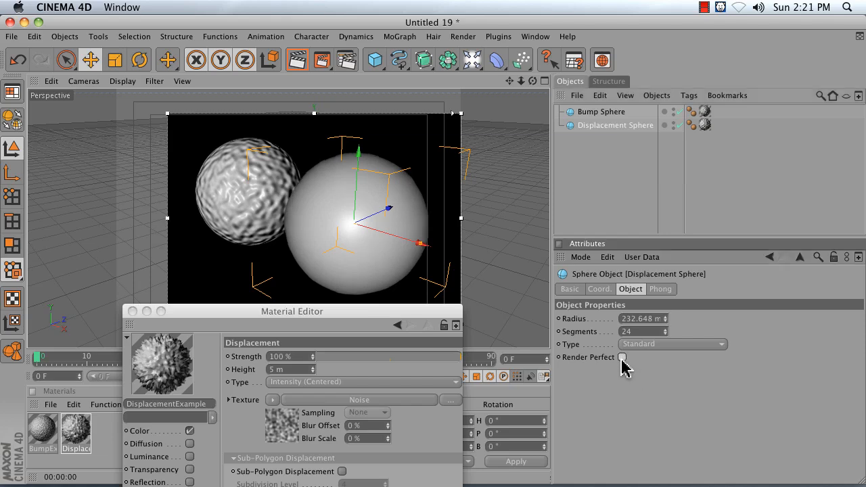
Set the displacement Height of the DisplacementExample material to 50 m.
{"action": "left_click_drag", "start_coordinate": [343, 314], "coordinate": [703, 236]}
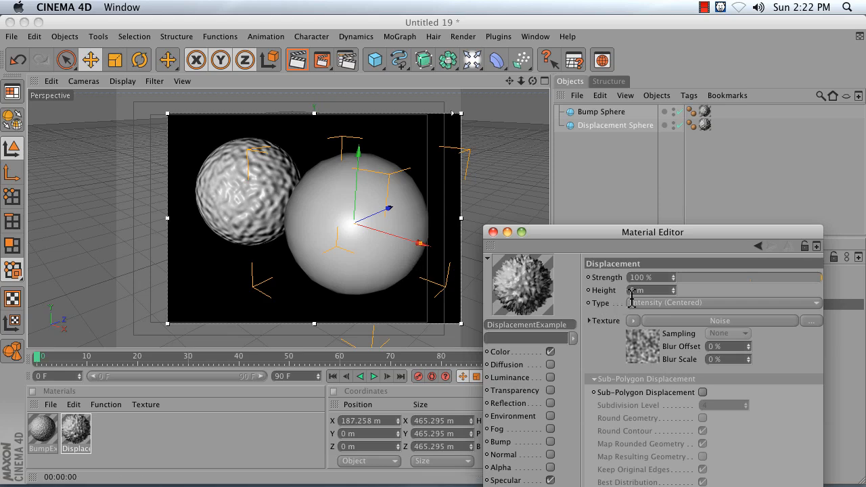
{"action": "left_click_drag", "start_coordinate": [658, 308], "coordinate": [537, 305]}
{"action": "key", "text": "Return"}
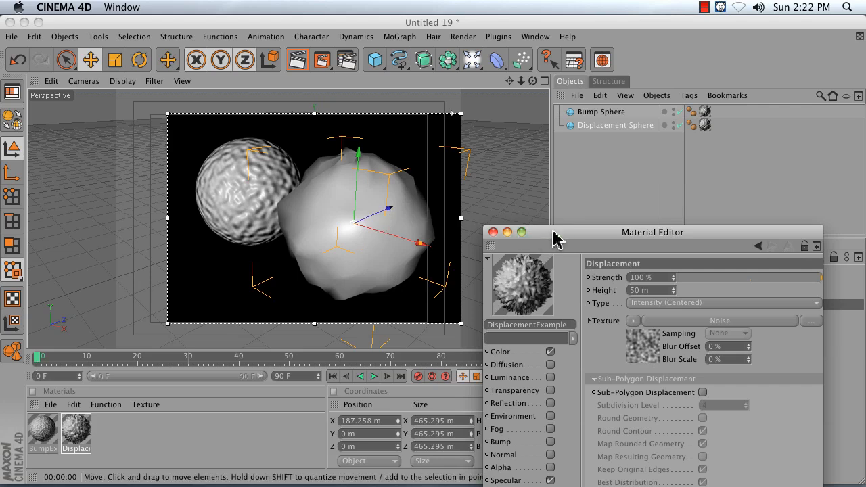
Try Displacement Sphere with 144 and 519 segments, toggling the interactive render region to compare the mesh with the rendered displacement.
{"action": "left_click_drag", "start_coordinate": [555, 236], "coordinate": [178, 327]}
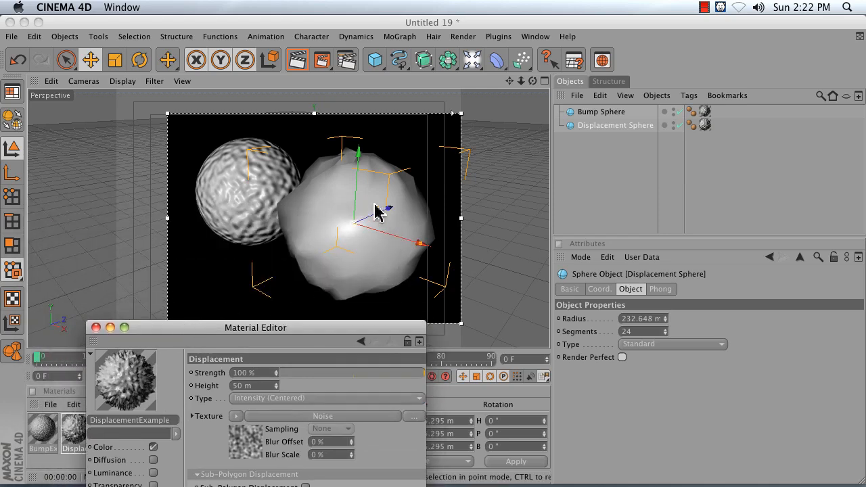
{"action": "left_click", "coordinate": [586, 130]}
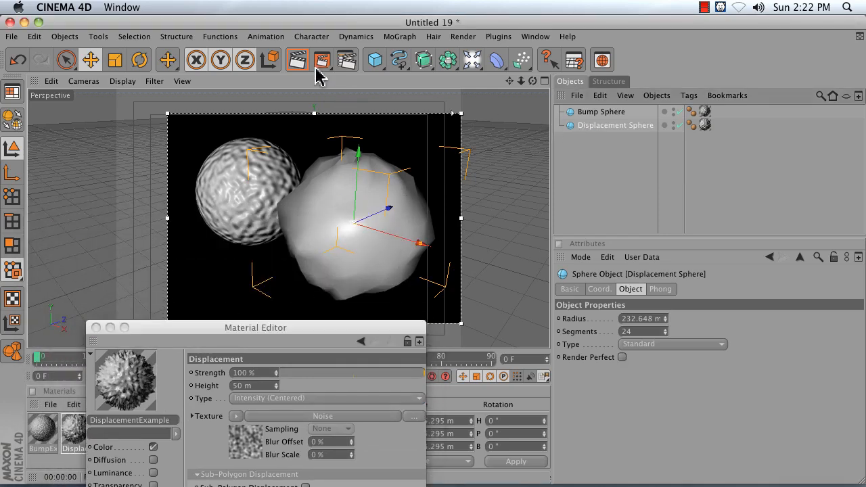
{"action": "left_click_drag", "start_coordinate": [322, 62], "coordinate": [390, 175]}
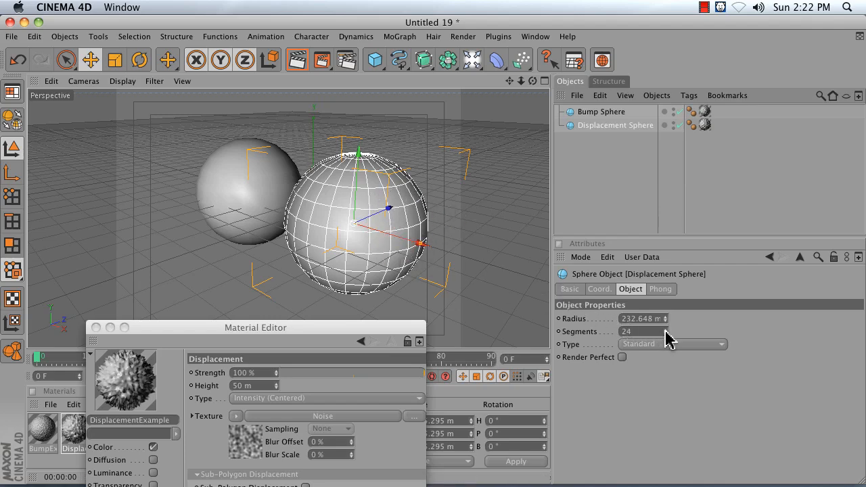
{"action": "left_click_drag", "start_coordinate": [665, 332], "coordinate": [724, 324]}
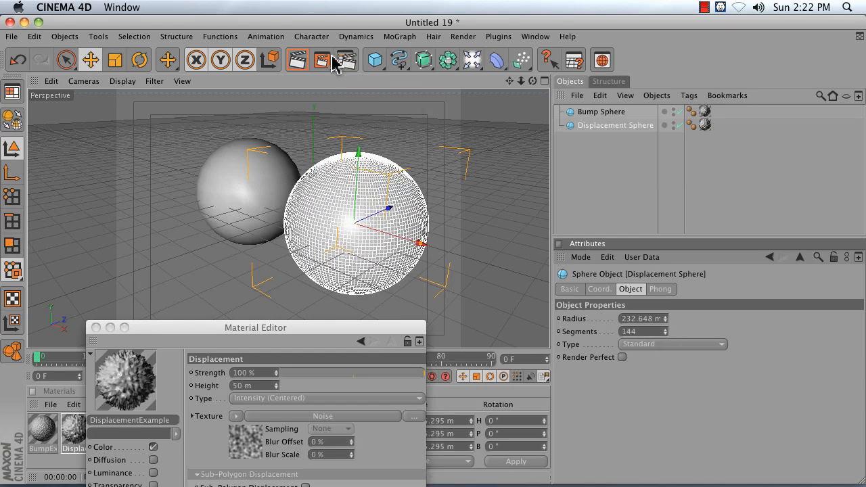
{"action": "left_click_drag", "start_coordinate": [324, 61], "coordinate": [379, 168]}
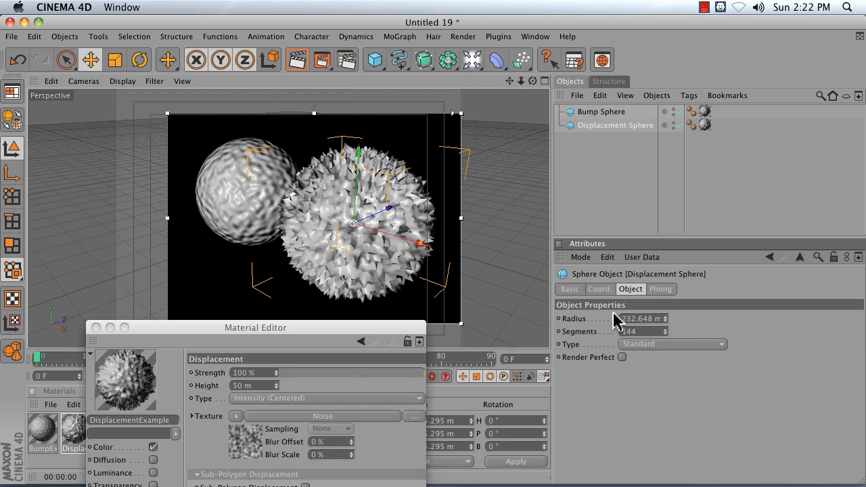
{"action": "left_click_drag", "start_coordinate": [666, 330], "coordinate": [666, 329]}
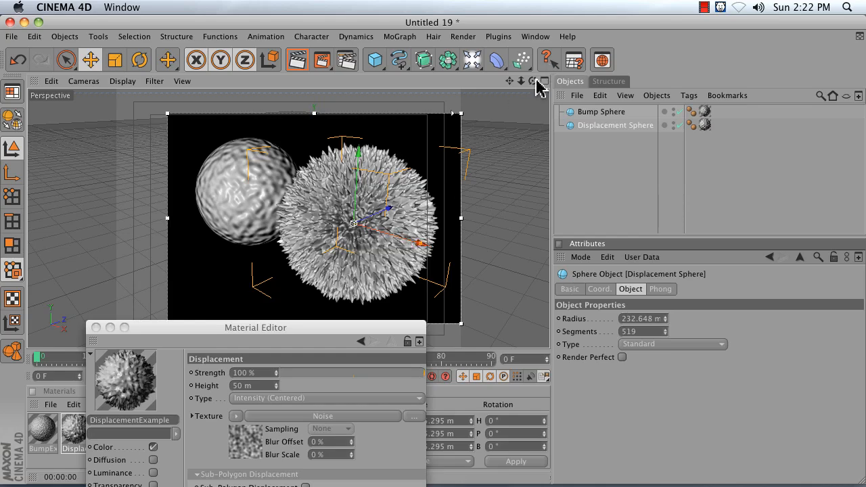
{"action": "mouse_move", "coordinate": [534, 81]}
{"action": "left_mouse_down"}
{"action": "mouse_move", "coordinate": [586, 64]}
{"action": "mouse_move", "coordinate": [541, 41]}
{"action": "mouse_move", "coordinate": [531, 87]}
{"action": "mouse_move", "coordinate": [563, 81]}
{"action": "left_mouse_up"}
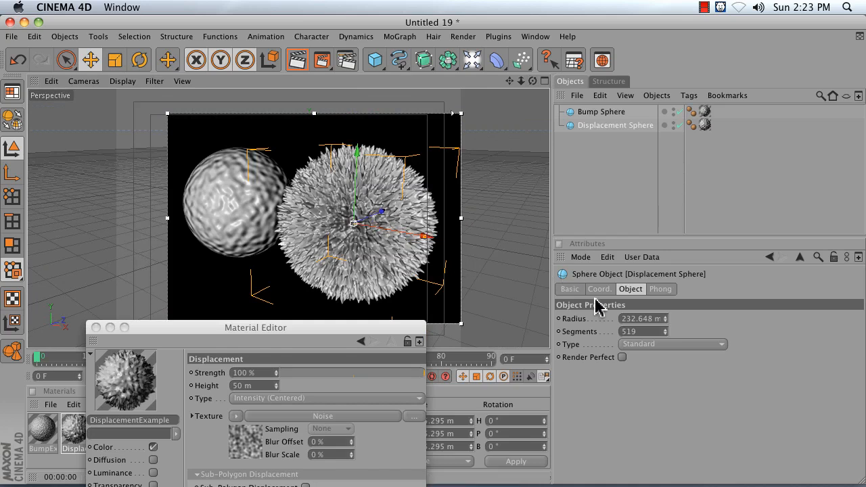
Set the segments of Displacement Sphere back to 24.
{"action": "double_click", "coordinate": [644, 331]}
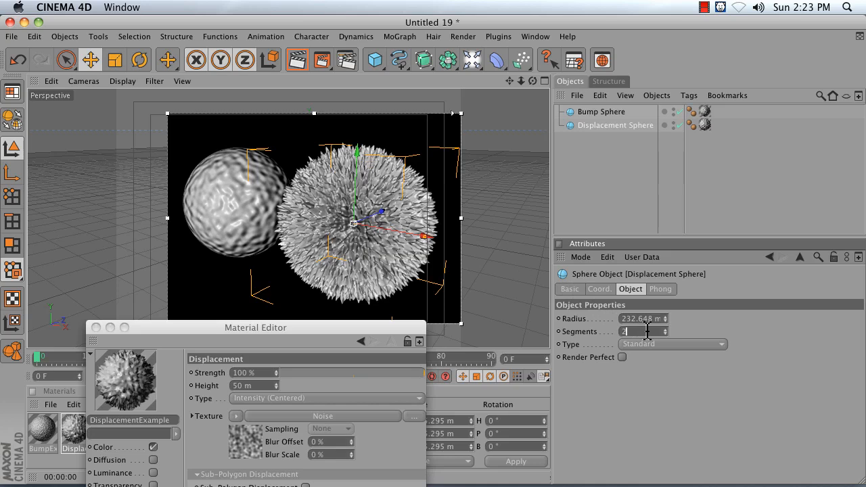
{"action": "type", "text": "24"}
{"action": "key", "text": "Return"}
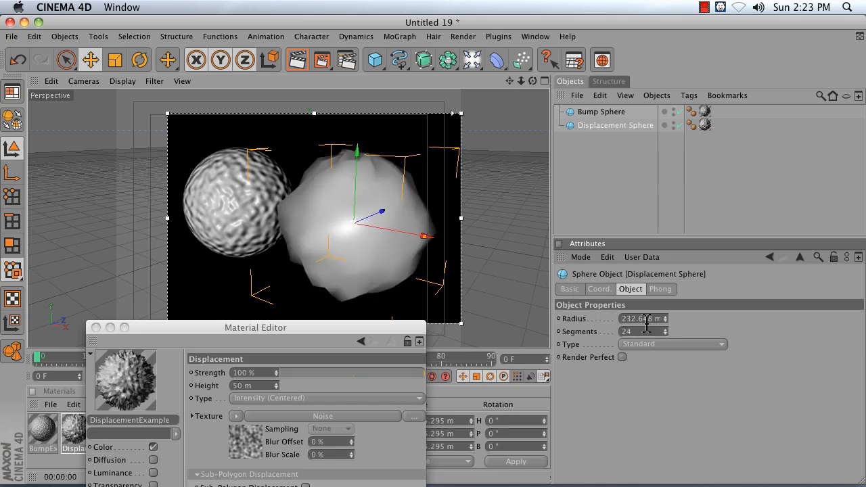
Enable Sub-Polygon Displacement in the DisplacementExample material and set its Subdivision Level to 5.
{"action": "left_click_drag", "start_coordinate": [334, 338], "coordinate": [710, 110]}
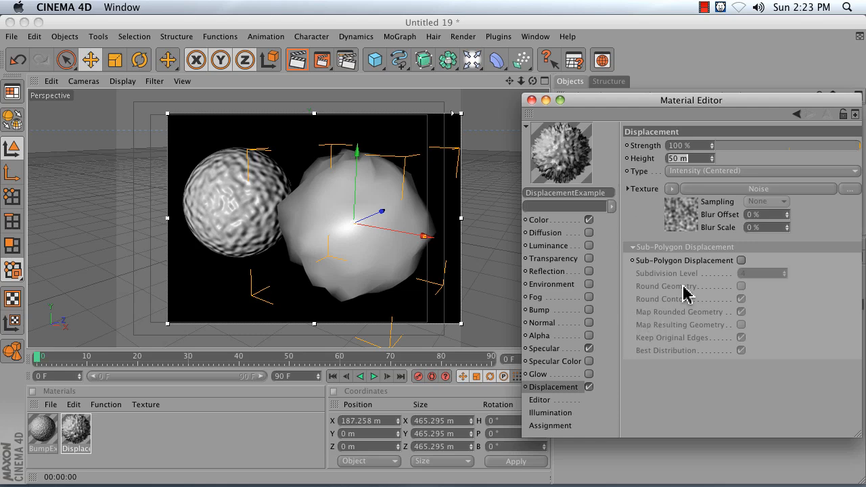
{"action": "left_click", "coordinate": [669, 261]}
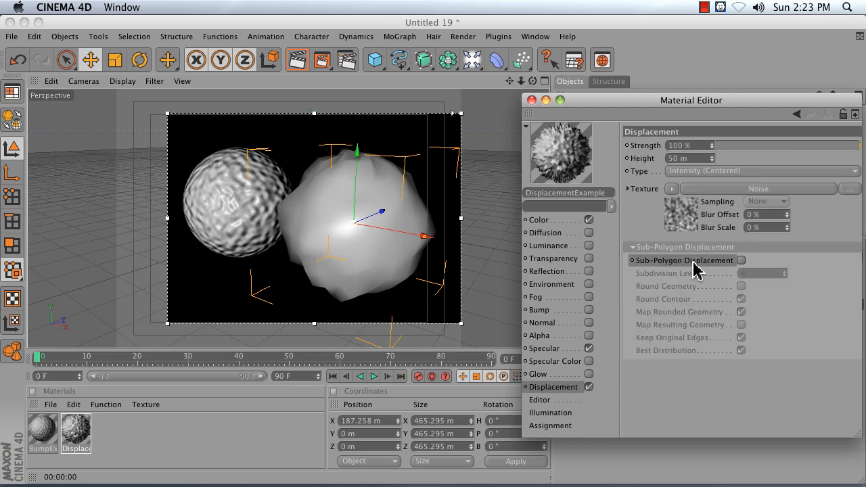
{"action": "left_click", "coordinate": [741, 261]}
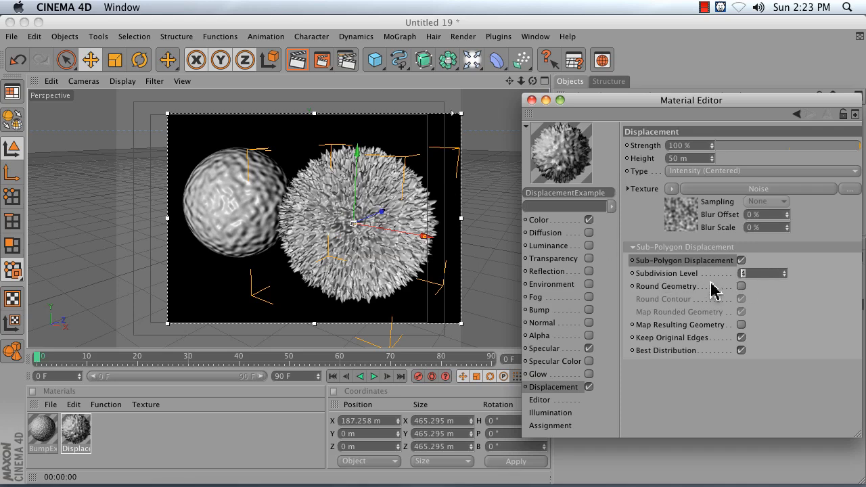
{"action": "left_click", "coordinate": [785, 272]}
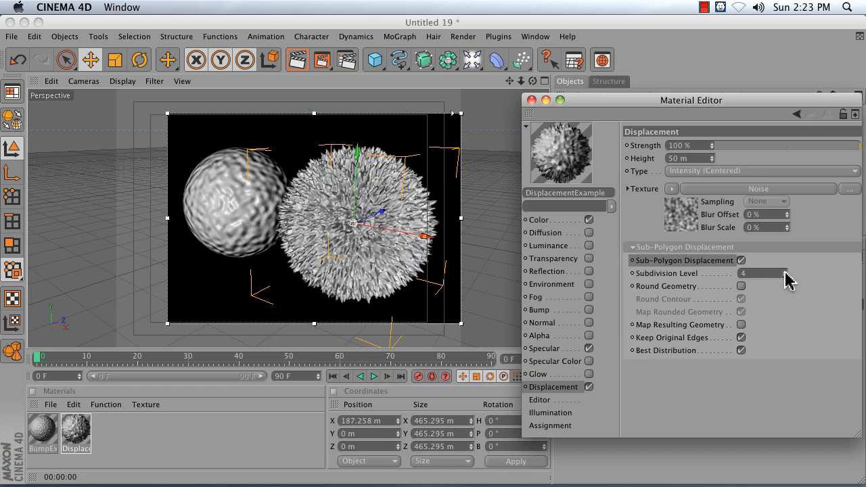
{"action": "left_click", "coordinate": [784, 271]}
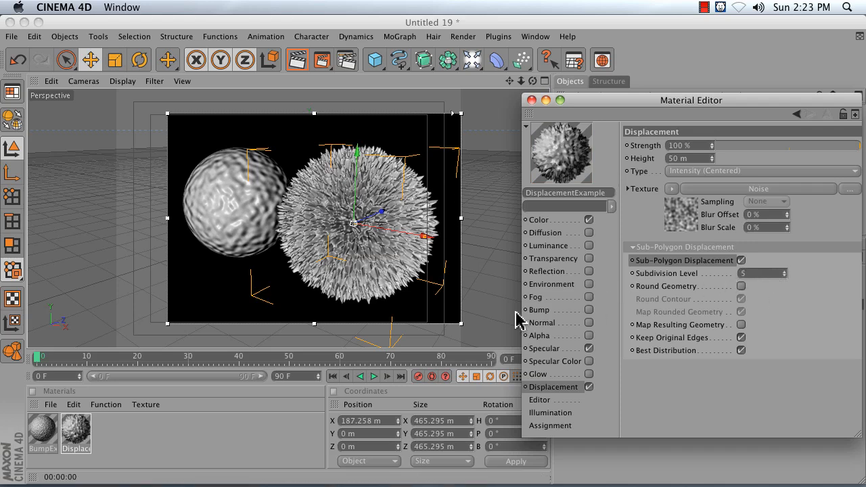
{"action": "left_click", "coordinate": [38, 435]}
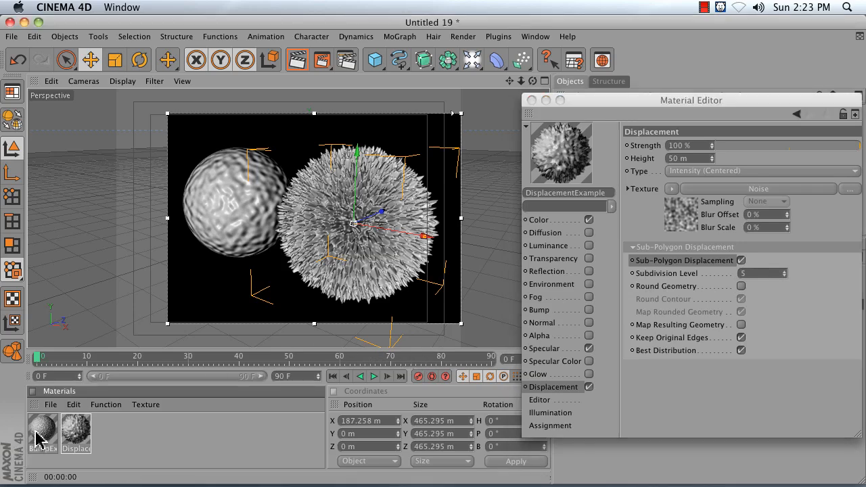
{"action": "left_click", "coordinate": [81, 423]}
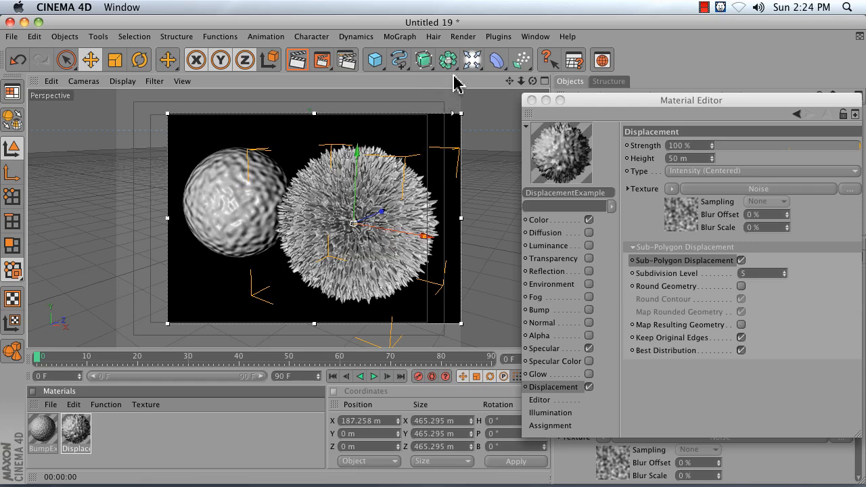
Add a light to the scene and move it to about X 819 m, Y 513 m, Z -1 m.
{"action": "left_click", "coordinate": [474, 64]}
{"action": "left_click_drag", "start_coordinate": [601, 101], "coordinate": [650, 195]}
{"action": "left_click_drag", "start_coordinate": [154, 270], "coordinate": [235, 246]}
{"action": "right_click_drag", "start_coordinate": [234, 245], "coordinate": [228, 246]}
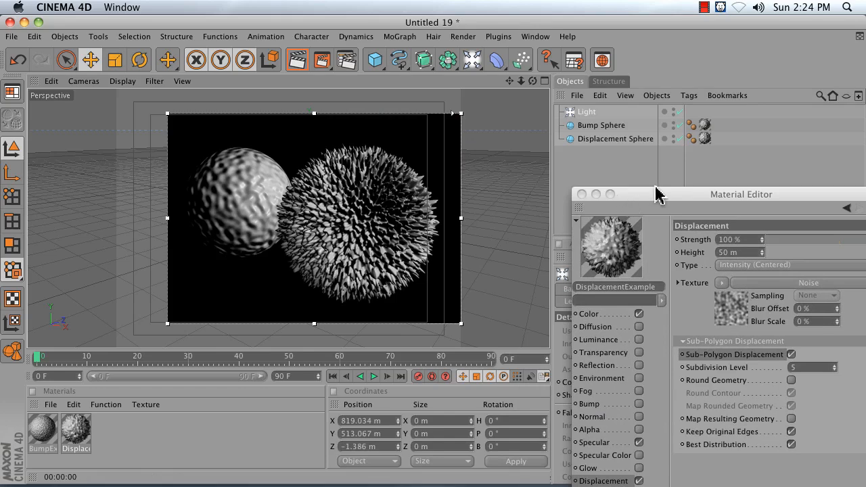
Set the light's shadow to Raytraced (Hard) and move the light to about X 1164 m, Y 655 m, Z -436 m.
{"action": "left_click_drag", "start_coordinate": [659, 194], "coordinate": [199, 335]}
{"action": "left_click", "coordinate": [584, 112]}
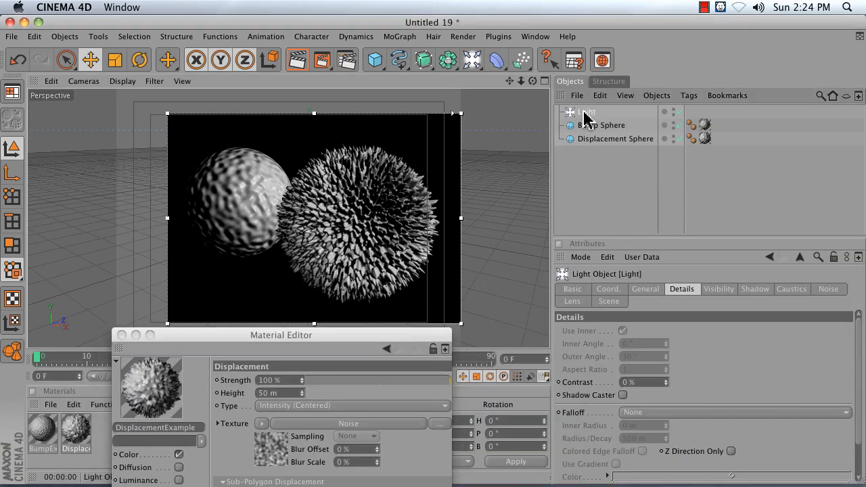
{"action": "left_click", "coordinate": [647, 289]}
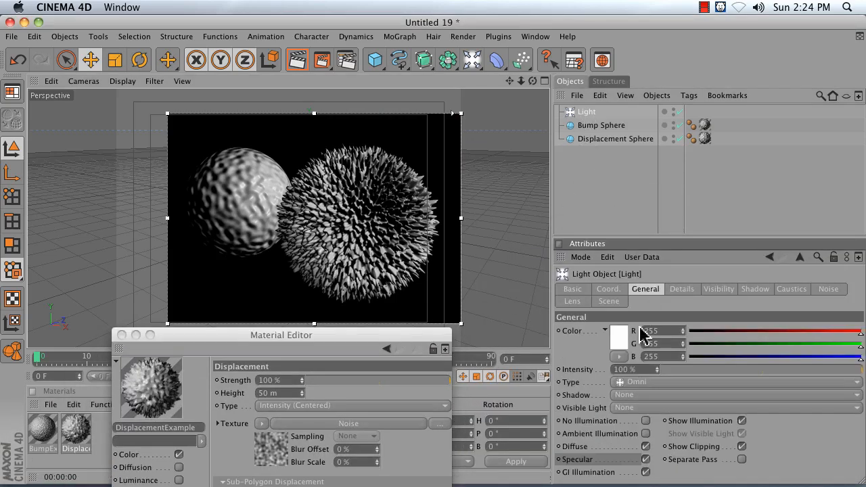
{"action": "left_click", "coordinate": [628, 395]}
{"action": "left_click", "coordinate": [639, 435]}
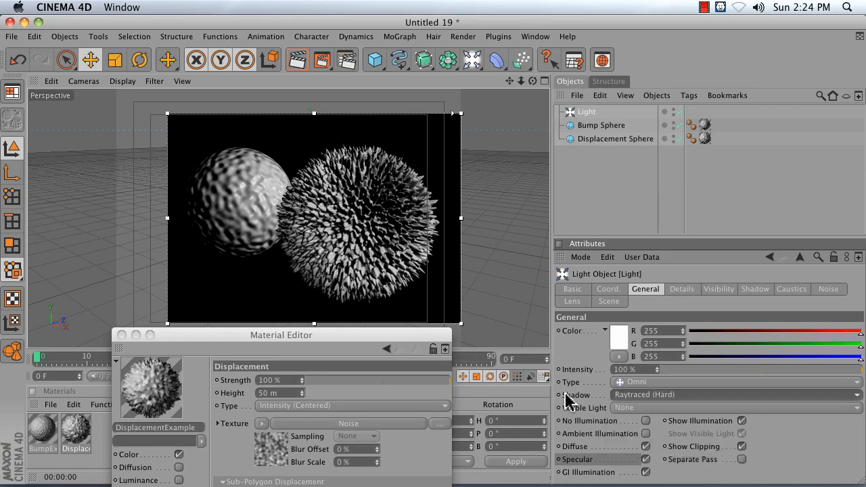
{"action": "left_click_drag", "start_coordinate": [351, 333], "coordinate": [763, 197]}
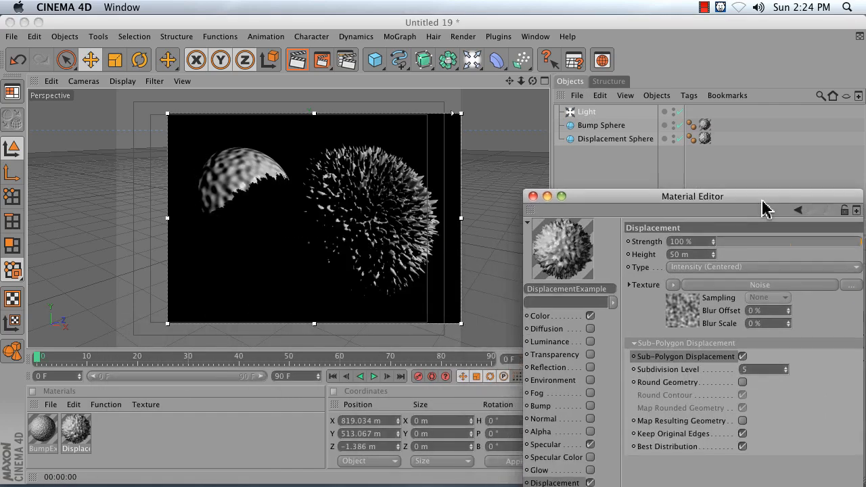
{"action": "mouse_move", "coordinate": [472, 143]}
{"action": "left_mouse_down"}
{"action": "mouse_move", "coordinate": [482, 144]}
{"action": "mouse_move", "coordinate": [473, 159]}
{"action": "mouse_move", "coordinate": [471, 141]}
{"action": "left_mouse_up"}
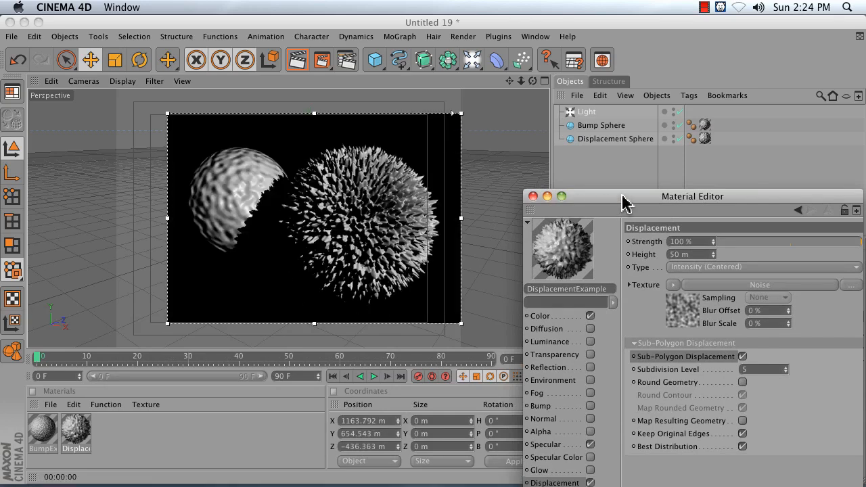
Set the displacement noise's Global Scale to 1000 % and enable Round Geometry for the sub-polygon displacement.
{"action": "left_click_drag", "start_coordinate": [623, 197], "coordinate": [597, 107]}
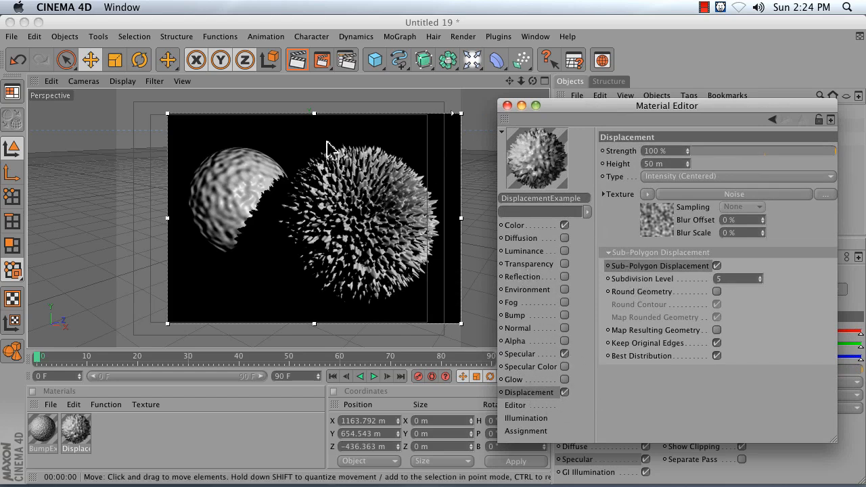
{"action": "left_click", "coordinate": [653, 223]}
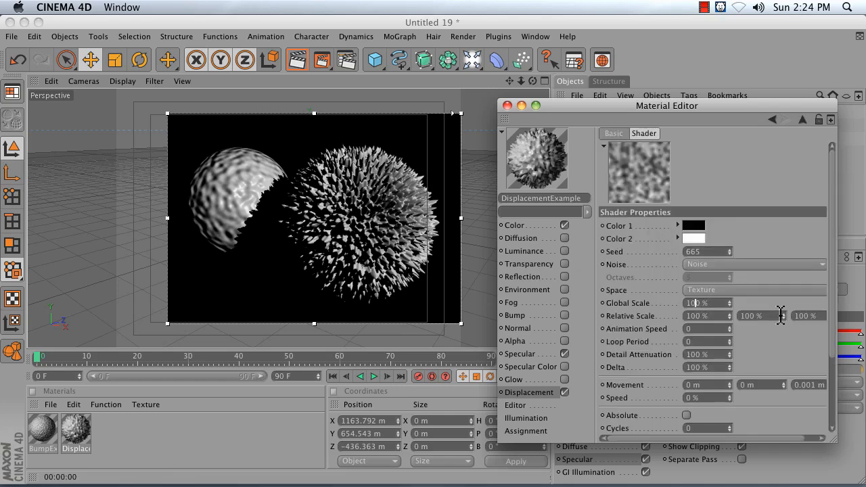
{"action": "key", "text": "Return"}
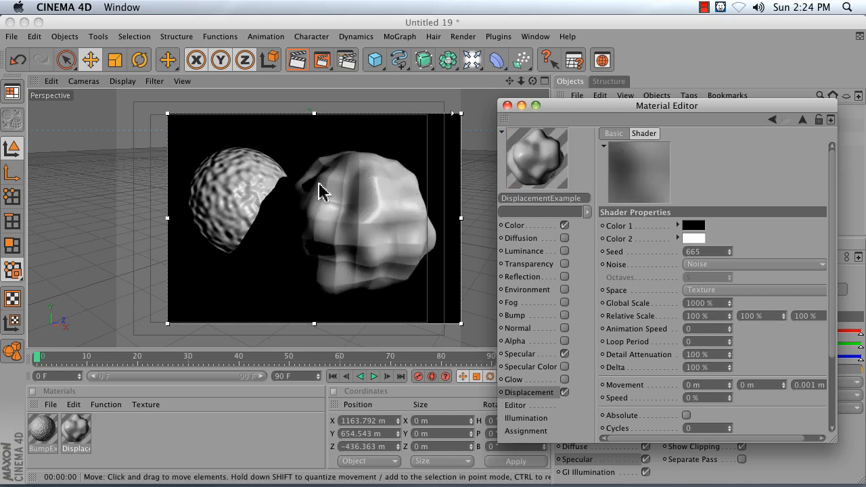
{"action": "left_click", "coordinate": [531, 397]}
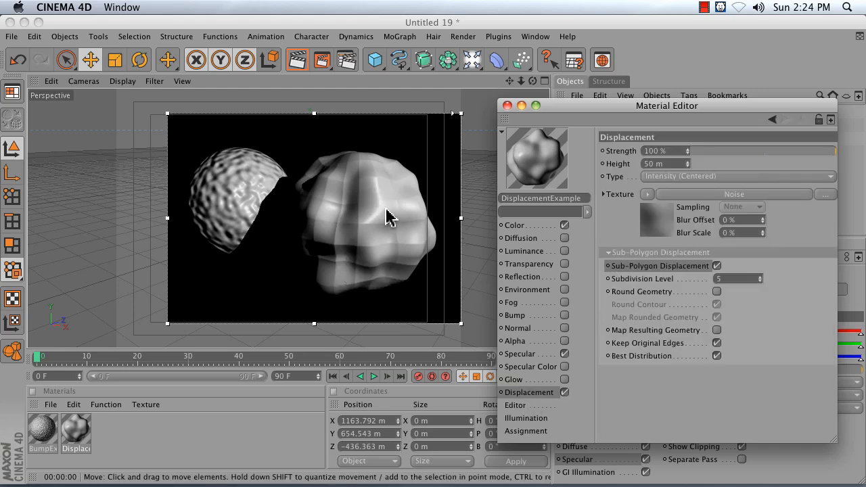
{"action": "left_click", "coordinate": [717, 292]}
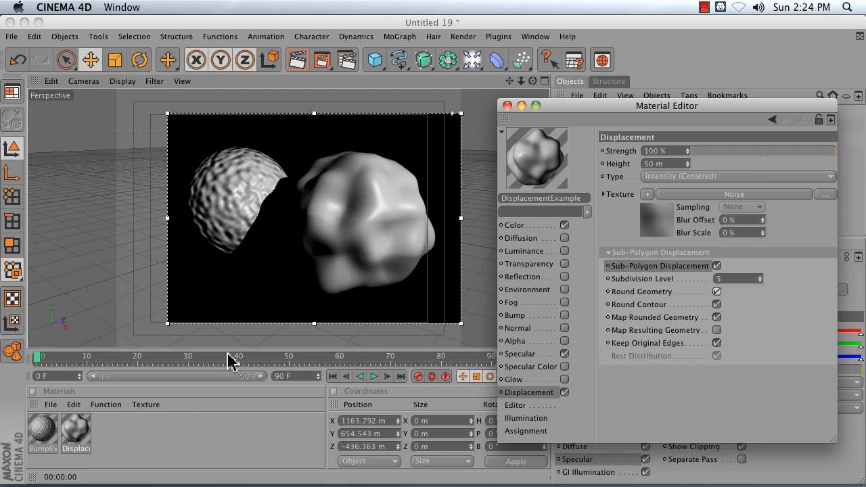
Enable the Bump channel of the DisplacementExample material and load a Noise shader as its texture.
{"action": "left_click", "coordinate": [516, 315]}
{"action": "left_click", "coordinate": [564, 316]}
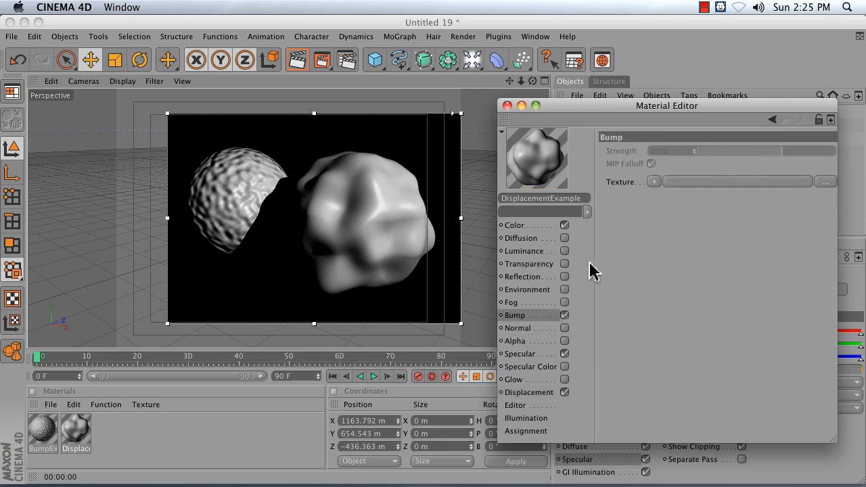
{"action": "left_click", "coordinate": [653, 182]}
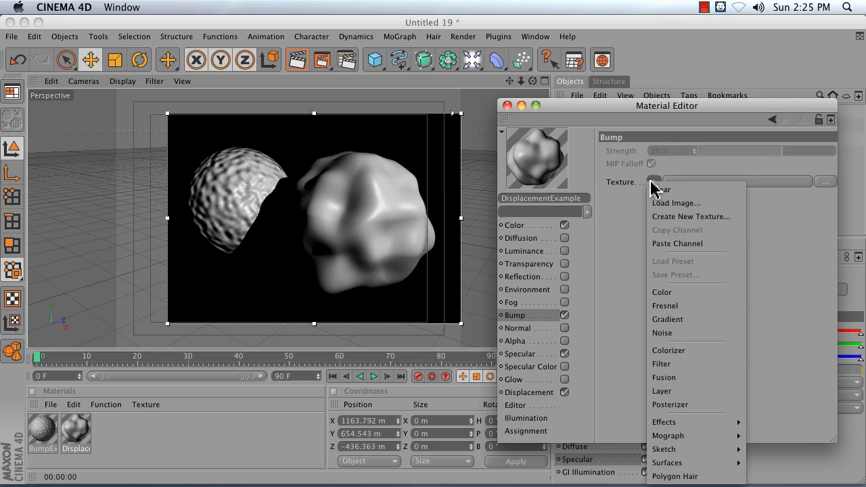
{"action": "left_click", "coordinate": [676, 333]}
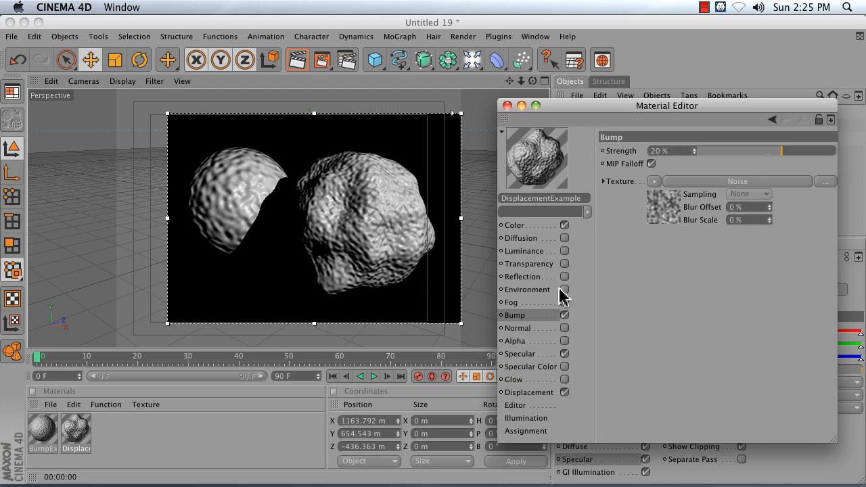
Set the Global Scale of the DisplacementExample material's bump noise to 25 % and close the material editor.
{"action": "left_click", "coordinate": [668, 215]}
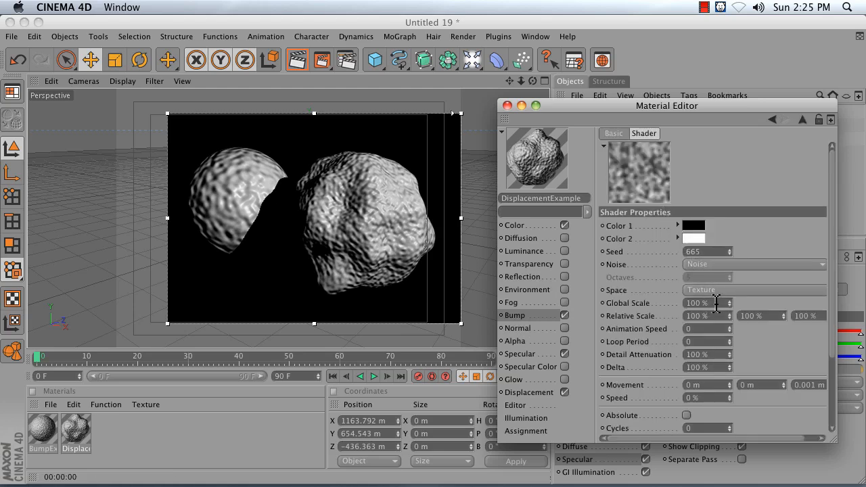
{"action": "type", "text": "10"}
{"action": "key", "text": "Return"}
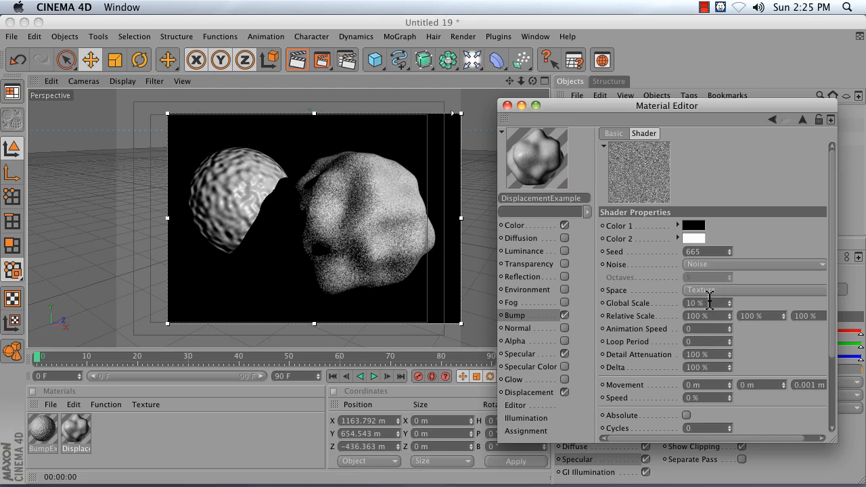
{"action": "type", "text": "25"}
{"action": "key", "text": "Return"}
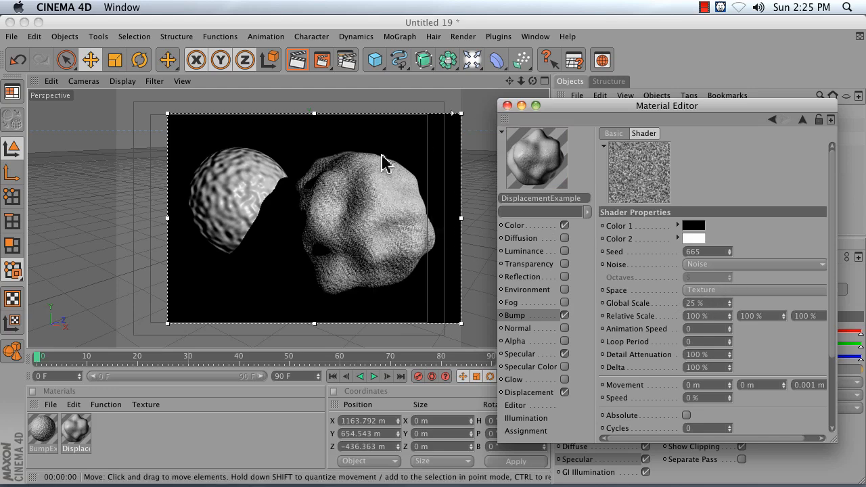
{"action": "left_click", "coordinate": [507, 105]}
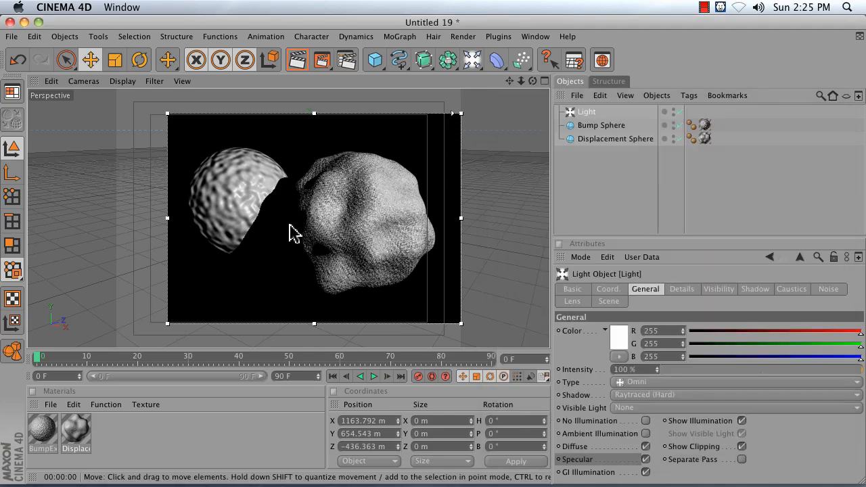
Switch to the open BrickTextureExample.c4d scene and render its perspective view.
{"action": "left_click", "coordinate": [535, 36]}
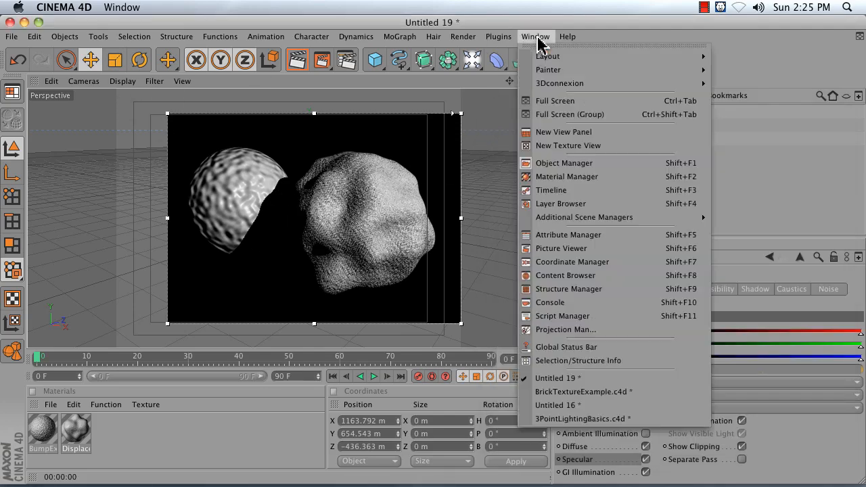
{"action": "left_click", "coordinate": [565, 399]}
{"action": "key", "text": "ctrl+r"}
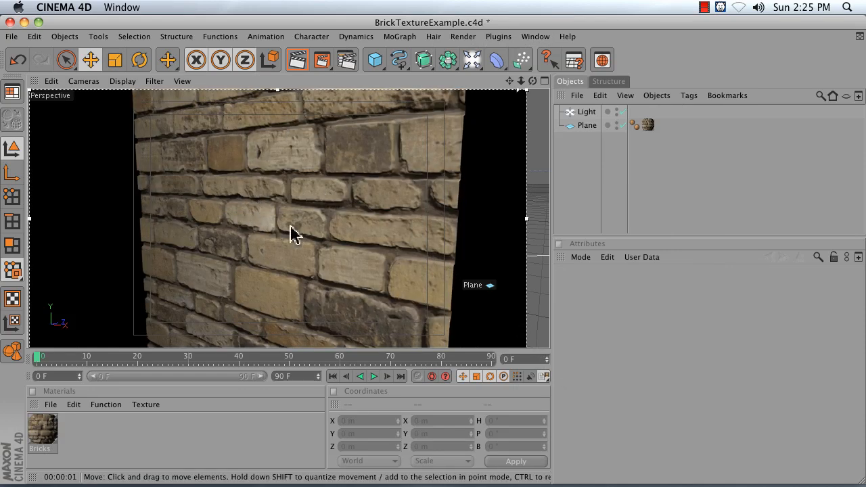
{"action": "mouse_move", "coordinate": [674, 477]}
{"action": "left_click", "coordinate": [27, 474]}
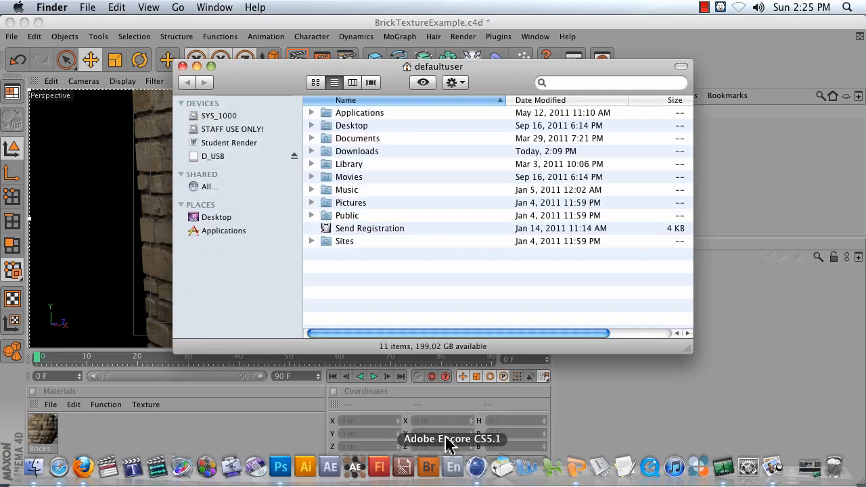
{"action": "left_click", "coordinate": [182, 66]}
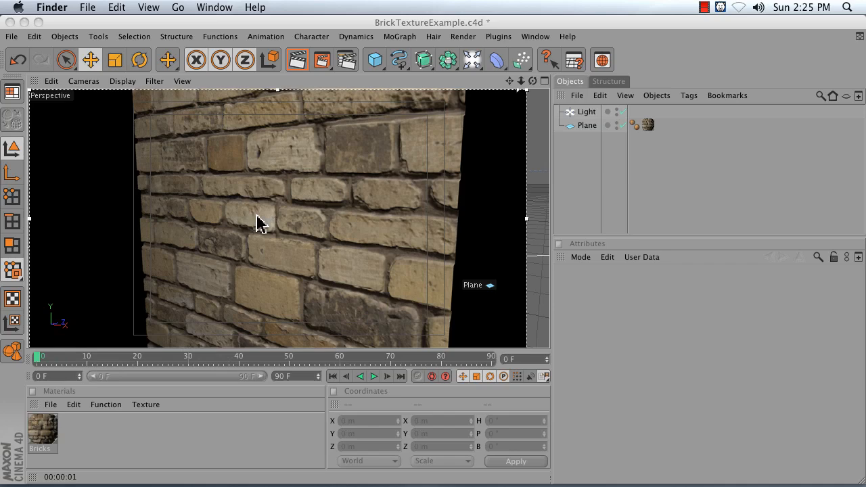
Open Brick_Bump.jpg from the tex folder to examine the black-and-white bump map beside the rendered wall.
{"action": "left_click", "coordinate": [5, 37]}
{"action": "left_click", "coordinate": [27, 63]}
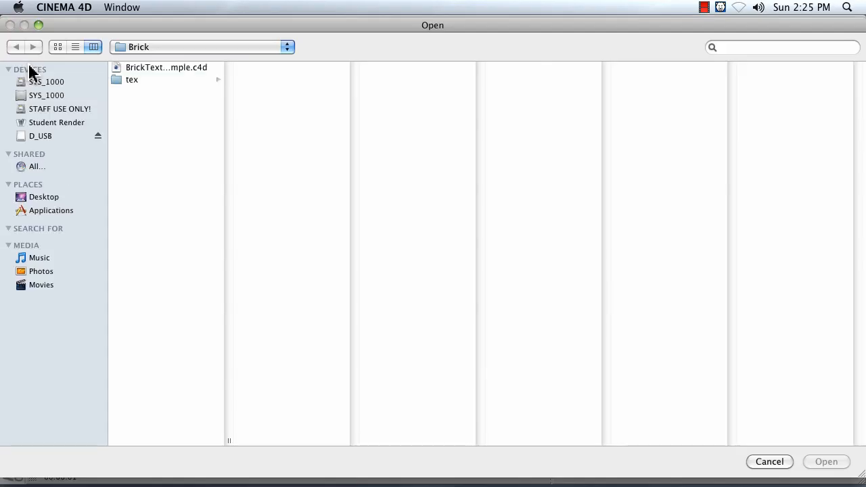
{"action": "left_click", "coordinate": [132, 82]}
{"action": "left_click", "coordinate": [271, 92]}
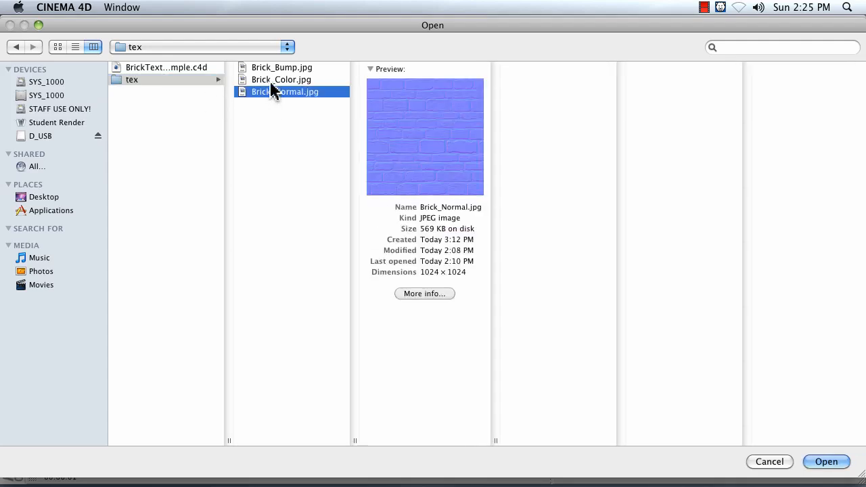
{"action": "left_click", "coordinate": [271, 70]}
{"action": "double_click", "coordinate": [270, 68]}
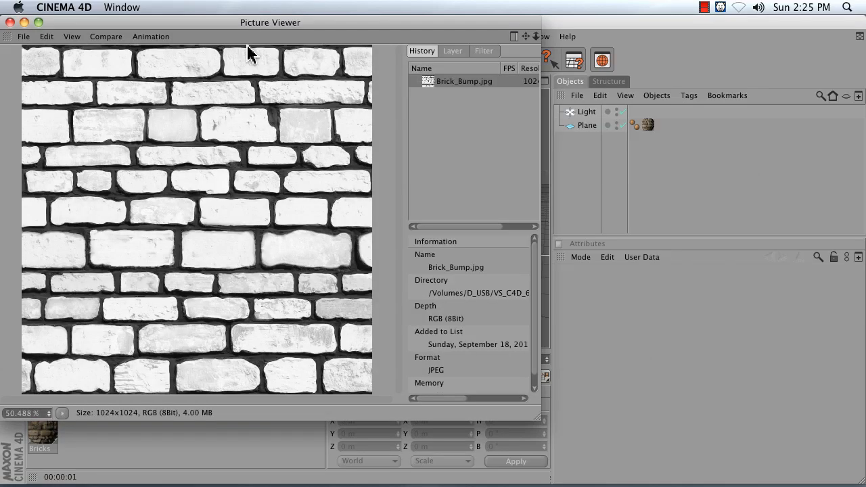
{"action": "left_click_drag", "start_coordinate": [263, 31], "coordinate": [538, 48]}
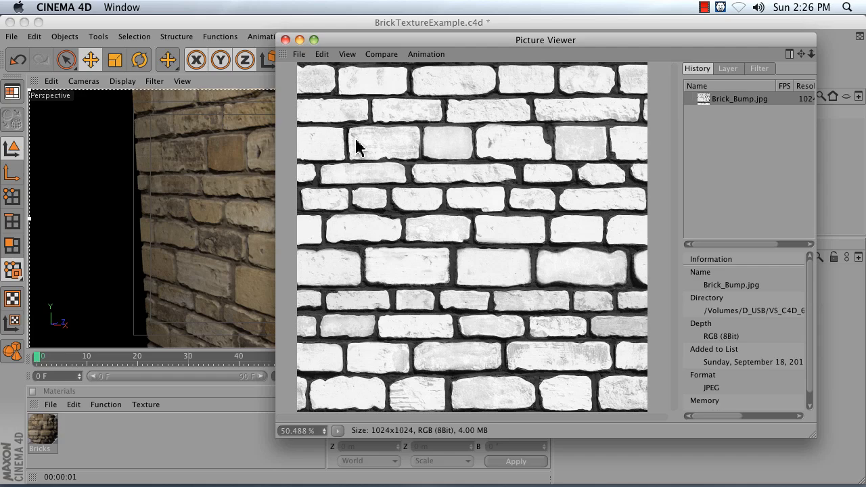
Open Brick_Color.jpg from the tex folder in the Picture Viewer to compare it with the bump map.
{"action": "left_click", "coordinate": [300, 54]}
{"action": "left_click", "coordinate": [309, 71]}
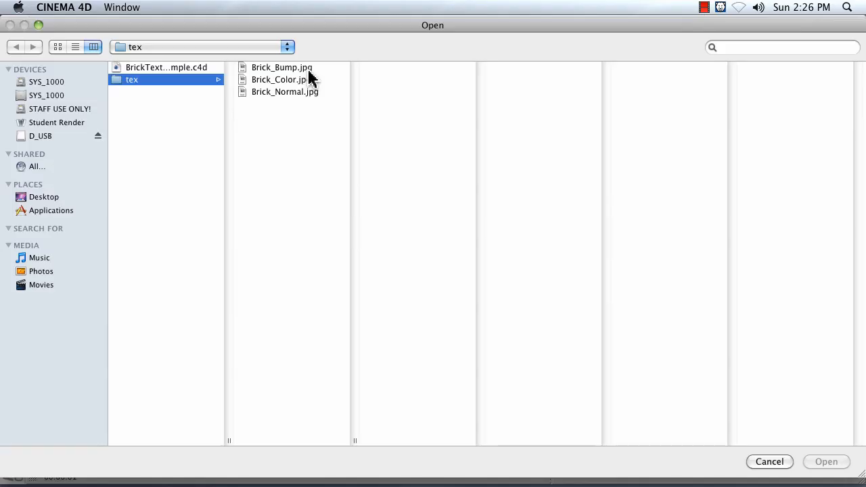
{"action": "double_click", "coordinate": [266, 79]}
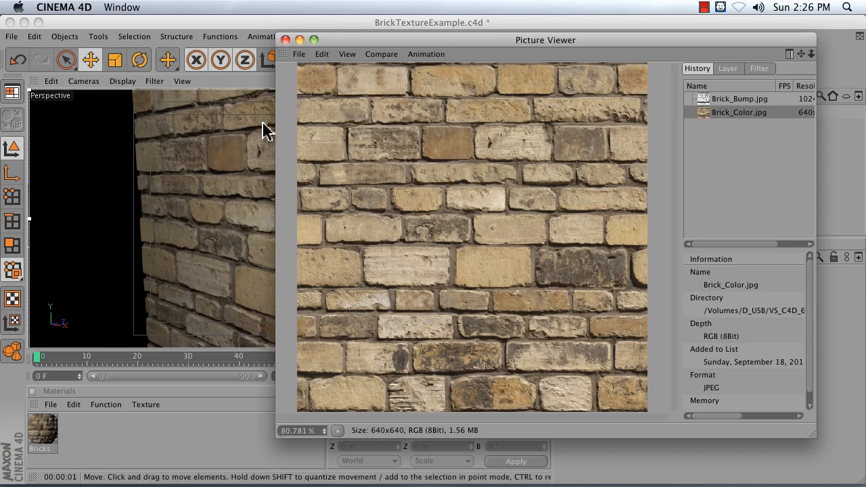
Preview Brick_Normal.jpg in the tex folder without opening it, and close the Picture Viewer.
{"action": "left_click", "coordinate": [300, 54]}
{"action": "left_click", "coordinate": [309, 70]}
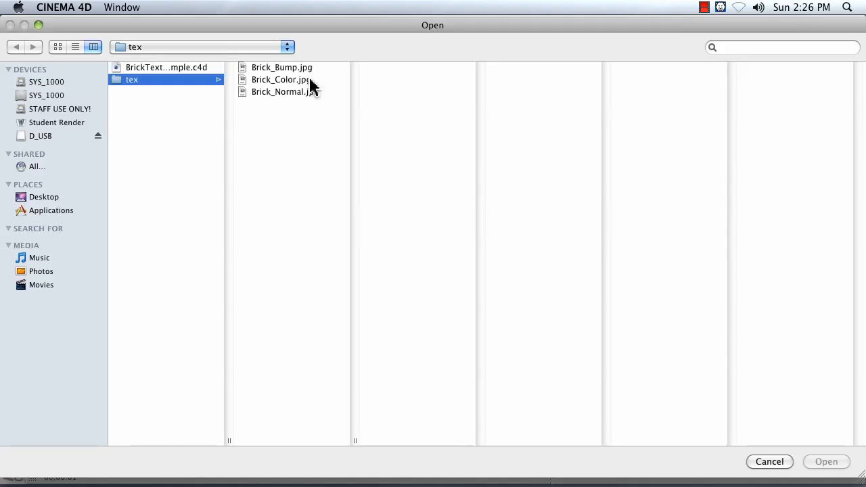
{"action": "left_click", "coordinate": [276, 92]}
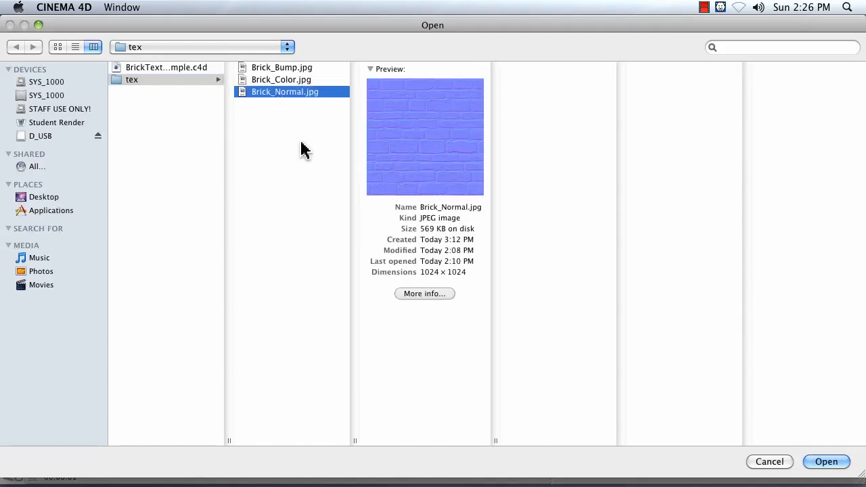
{"action": "left_click", "coordinate": [768, 465]}
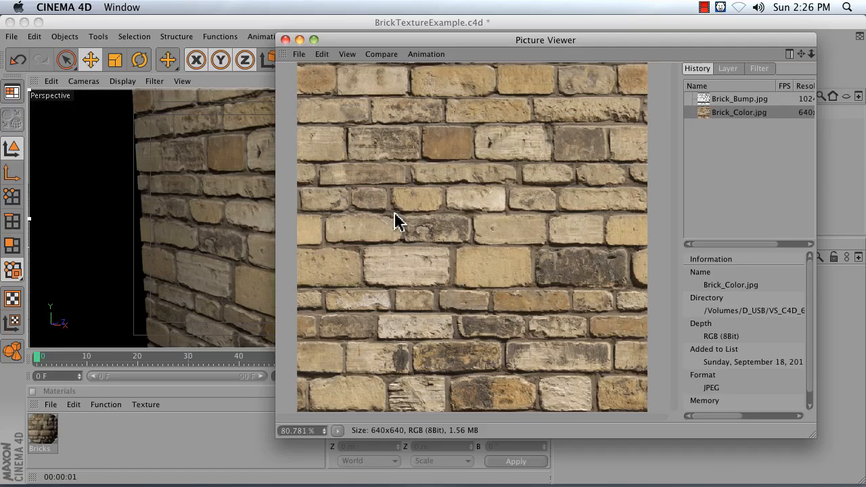
{"action": "left_click", "coordinate": [286, 40]}
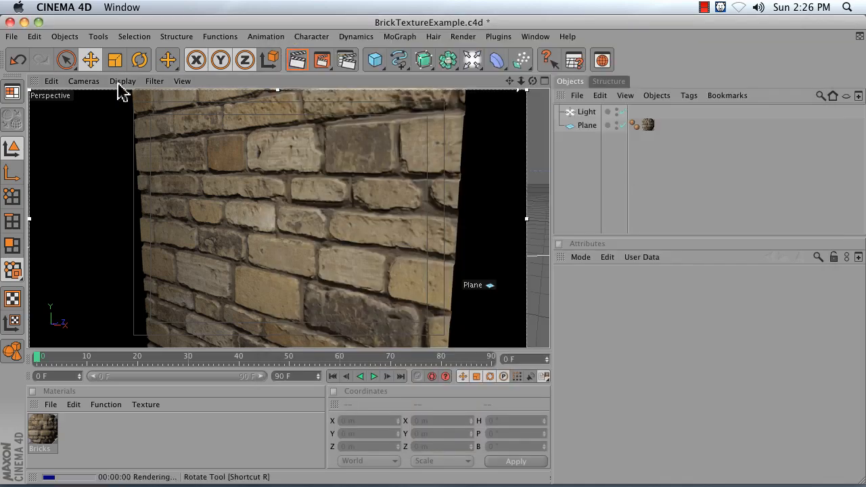
Create a new scene and add a Plane with its orientation set to -Z.
{"action": "left_click", "coordinate": [11, 37]}
{"action": "left_click", "coordinate": [20, 57]}
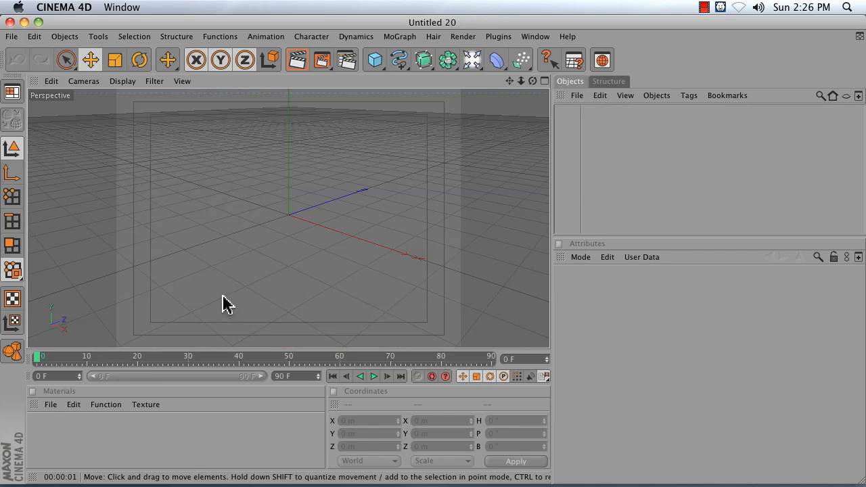
{"action": "left_click", "coordinate": [373, 62]}
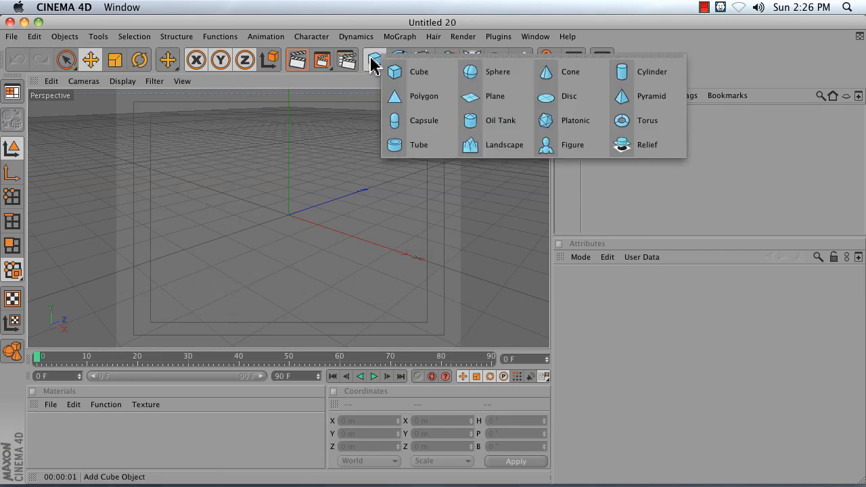
{"action": "left_click", "coordinate": [476, 98]}
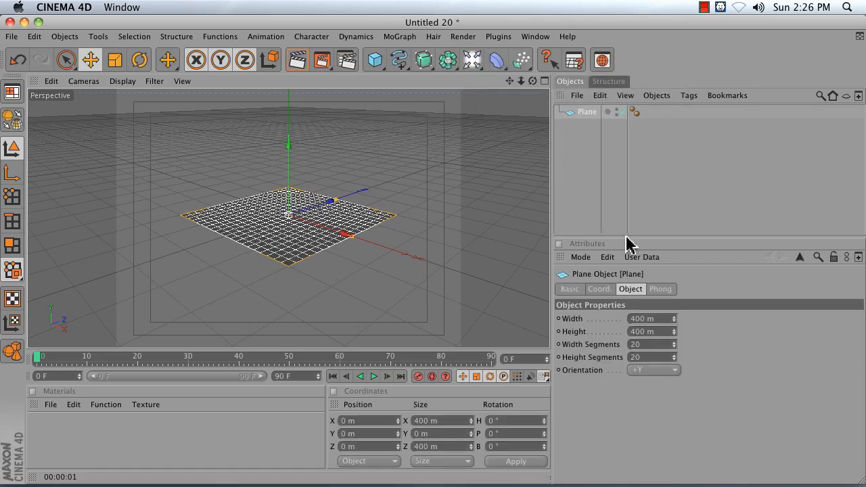
{"action": "left_click", "coordinate": [641, 376]}
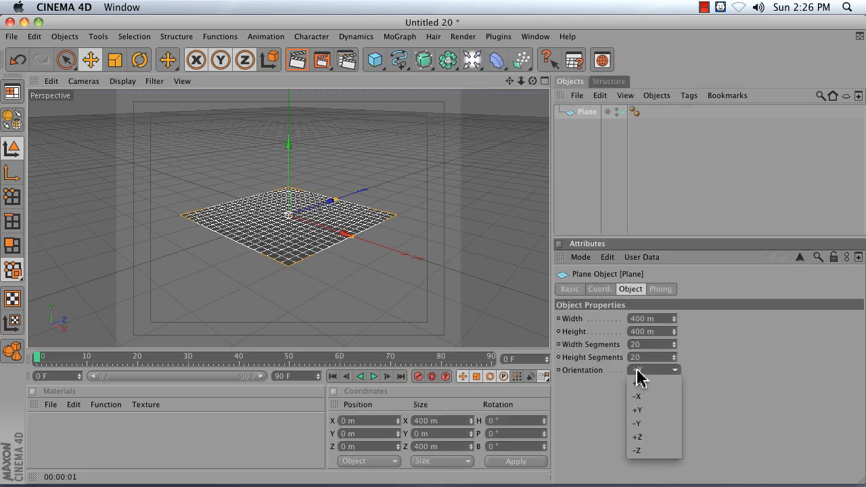
{"action": "left_click", "coordinate": [648, 450]}
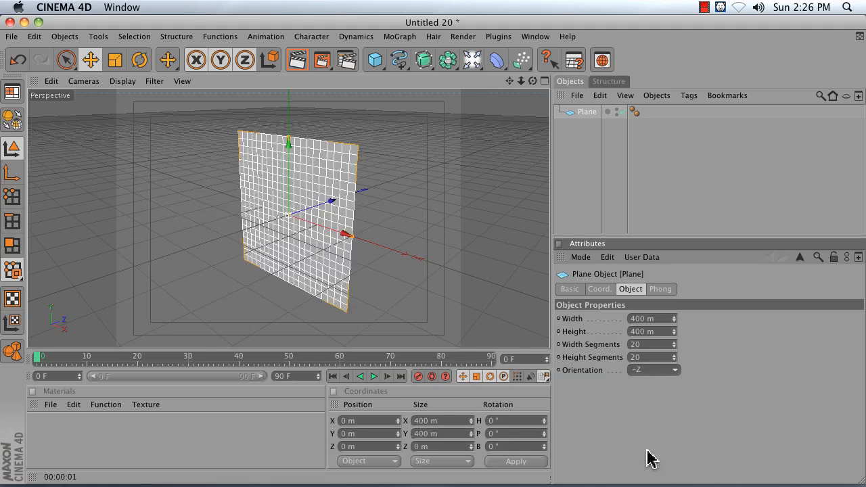
Create a new material and open it for editing.
{"action": "left_click_drag", "start_coordinate": [521, 80], "coordinate": [435, 255]}
{"action": "left_click", "coordinate": [50, 404]}
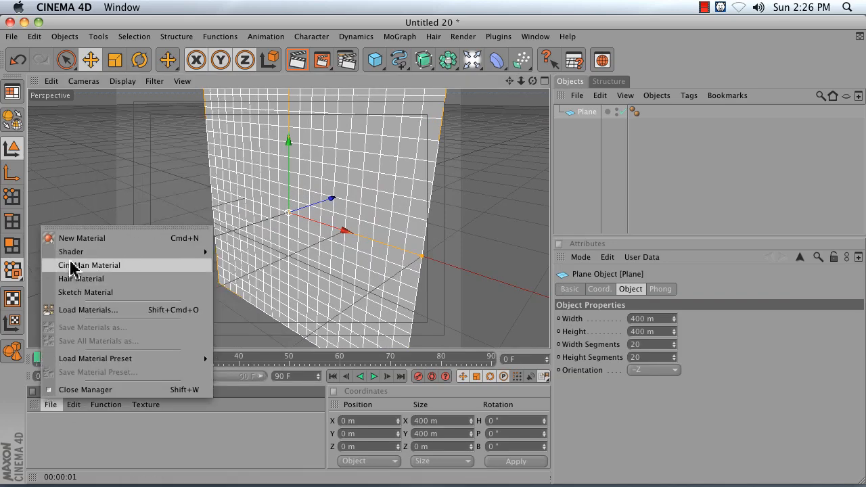
{"action": "left_click", "coordinate": [78, 238]}
{"action": "double_click", "coordinate": [44, 437]}
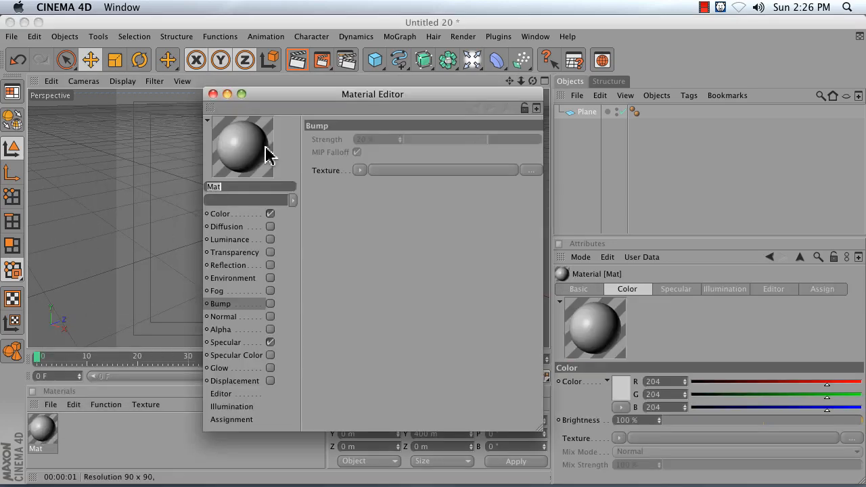
Load Brick_Color.jpg as the material's Color texture without copying it, and apply the material to the plane for a test render.
{"action": "left_click_drag", "start_coordinate": [329, 106], "coordinate": [589, 124]}
{"action": "left_click", "coordinate": [479, 230]}
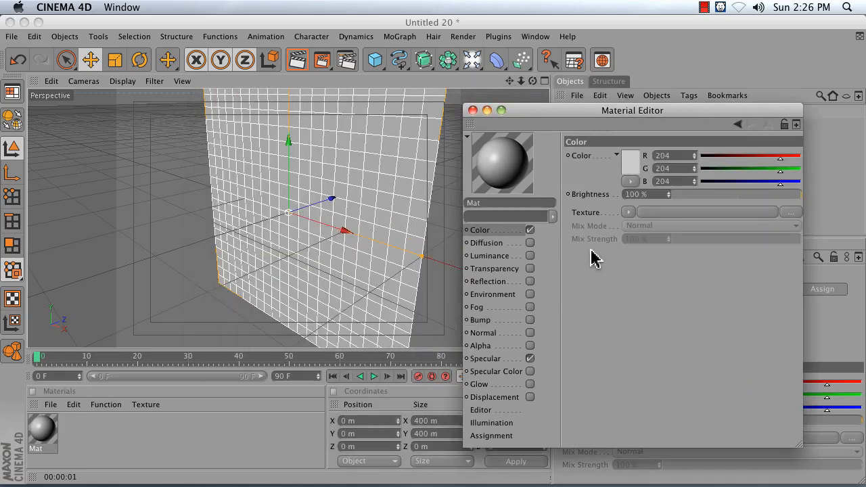
{"action": "left_click", "coordinate": [790, 213]}
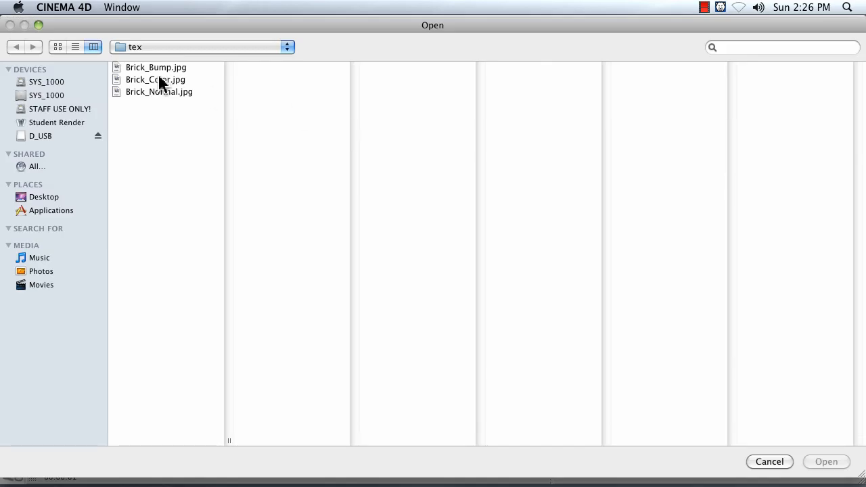
{"action": "double_click", "coordinate": [160, 82]}
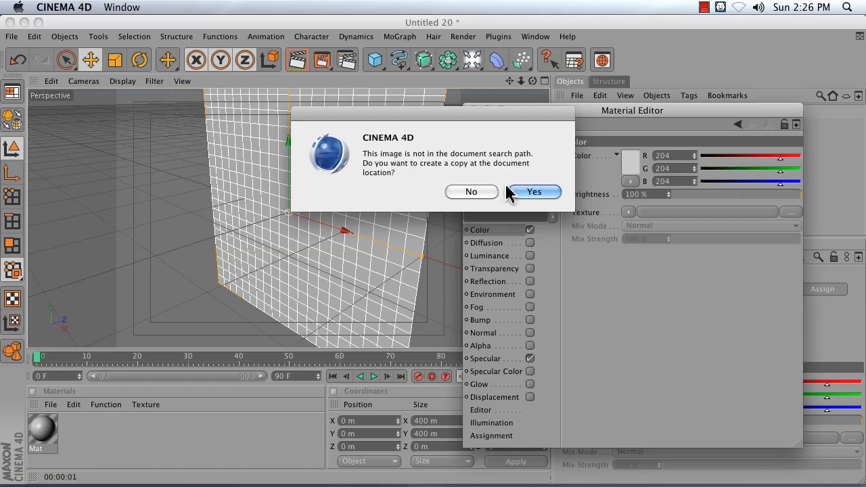
{"action": "left_click", "coordinate": [478, 192]}
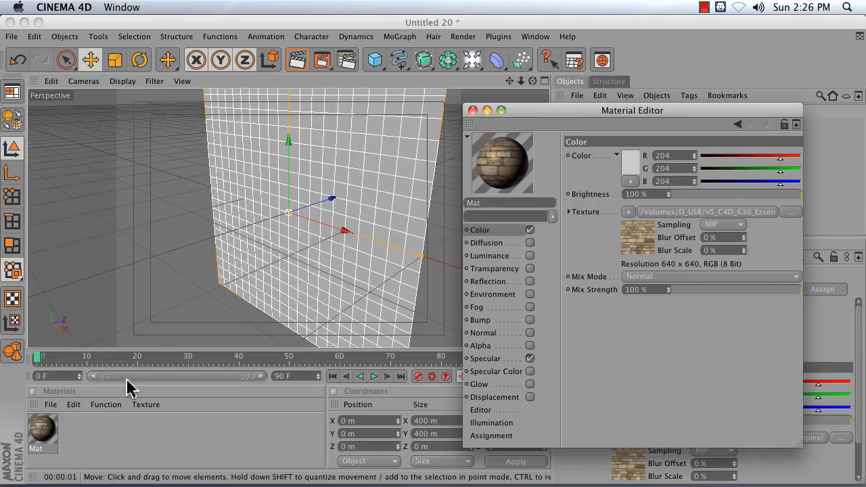
{"action": "left_click_drag", "start_coordinate": [42, 428], "coordinate": [345, 187]}
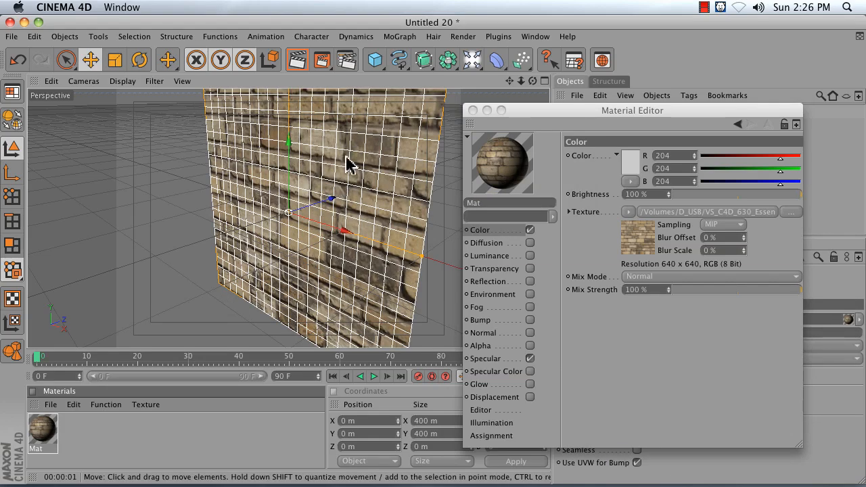
{"action": "left_click", "coordinate": [292, 65]}
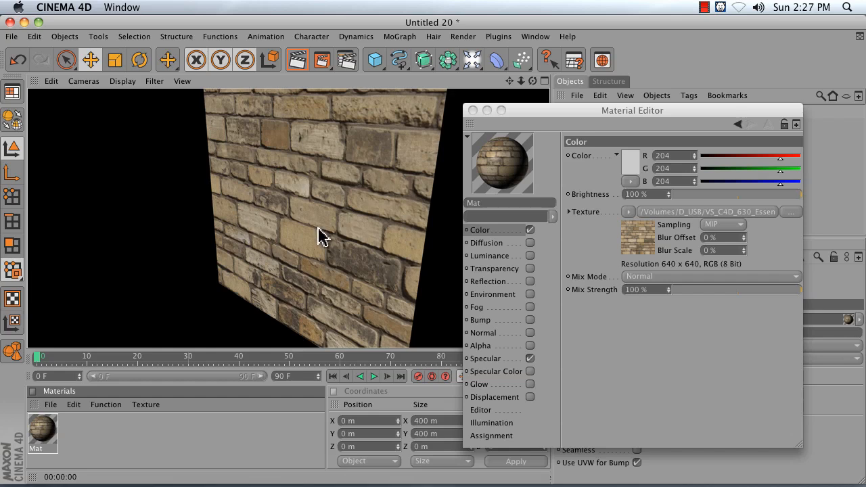
Enable the material's Bump channel and load Brick_Bump.jpg as its texture without copying the image.
{"action": "left_click", "coordinate": [481, 320]}
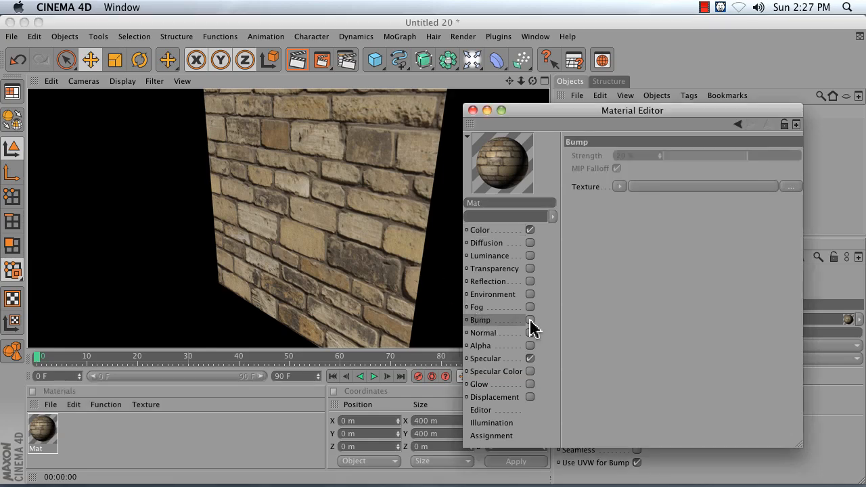
{"action": "left_click", "coordinate": [530, 320]}
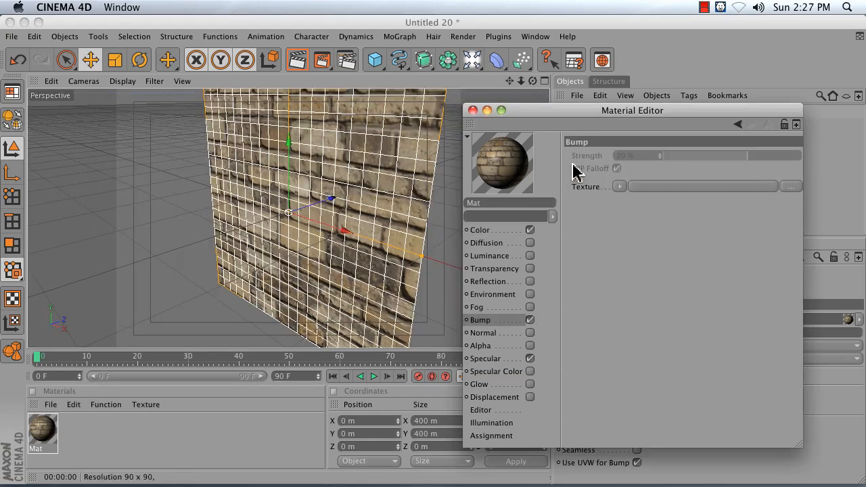
{"action": "left_click", "coordinate": [789, 188]}
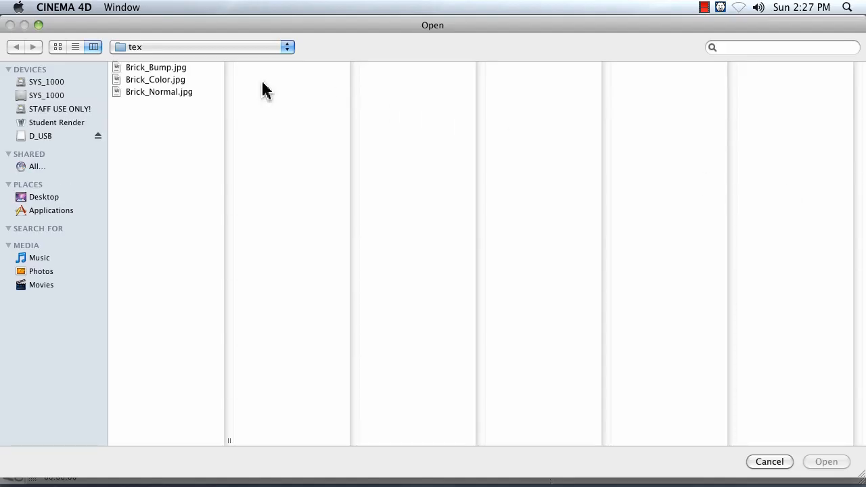
{"action": "double_click", "coordinate": [157, 68]}
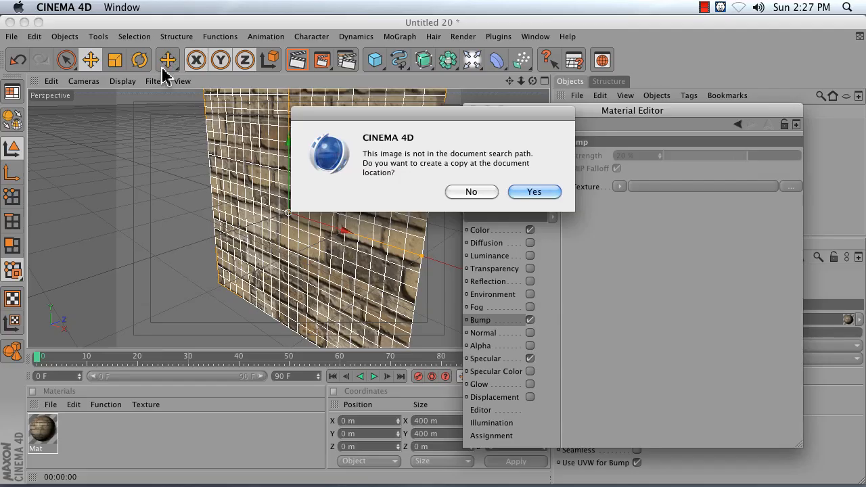
{"action": "left_click", "coordinate": [487, 197]}
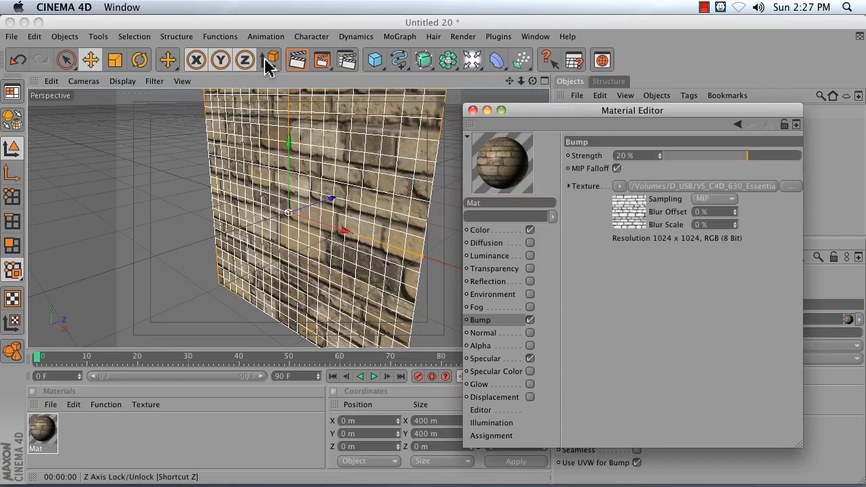
Start an interactive render region enlarged to cover the brick plane, and set the Bump strength to 22%.
{"action": "left_click_drag", "start_coordinate": [315, 67], "coordinate": [376, 170]}
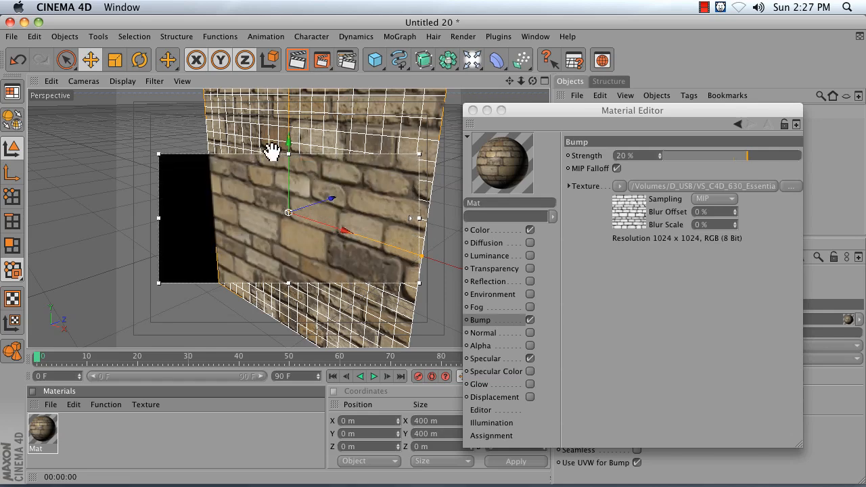
{"action": "left_click_drag", "start_coordinate": [287, 154], "coordinate": [290, 77]}
{"action": "left_click_drag", "start_coordinate": [429, 290], "coordinate": [493, 382]}
{"action": "left_click_drag", "start_coordinate": [540, 110], "coordinate": [590, 109]}
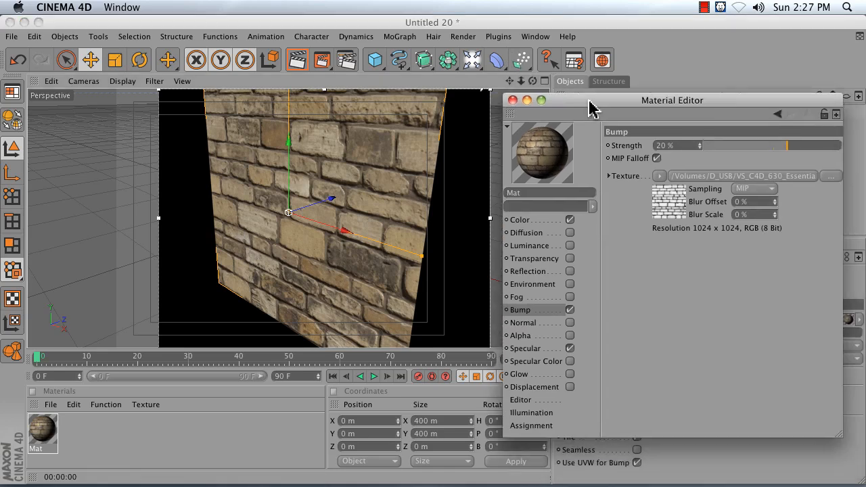
{"action": "left_click_drag", "start_coordinate": [764, 158], "coordinate": [790, 150]}
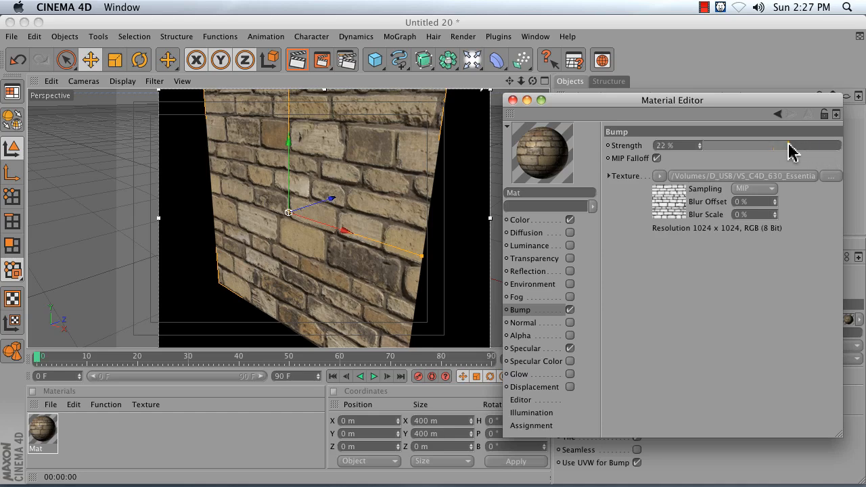
Set the material's Specular height and width to 100% and check the highlight on the bricks from another angle.
{"action": "left_click_drag", "start_coordinate": [532, 81], "coordinate": [542, 98]}
{"action": "left_click", "coordinate": [525, 349]}
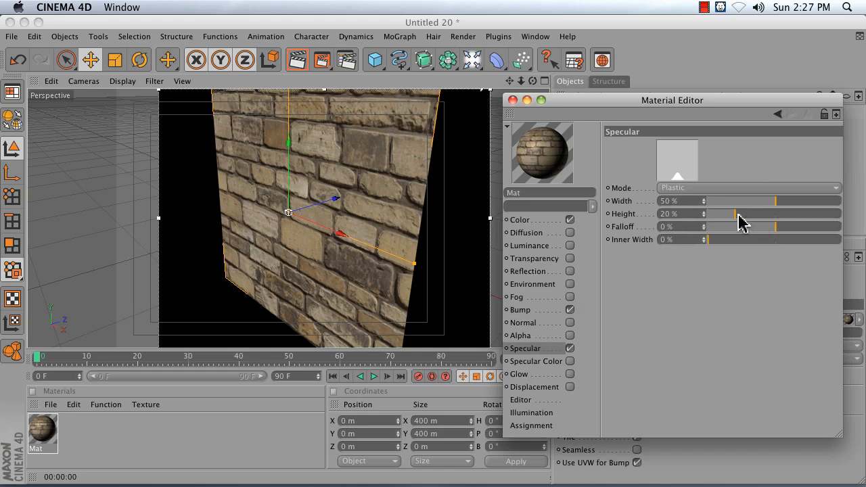
{"action": "left_click_drag", "start_coordinate": [738, 214], "coordinate": [848, 209]}
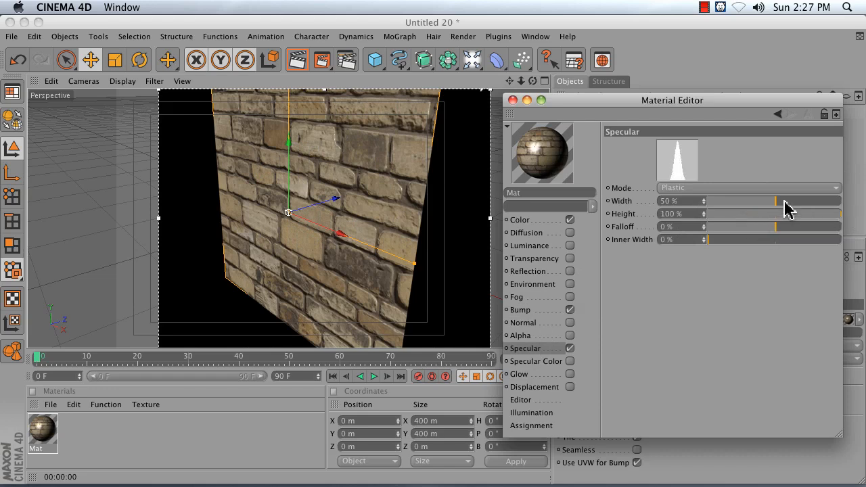
{"action": "left_click_drag", "start_coordinate": [783, 201], "coordinate": [842, 202]}
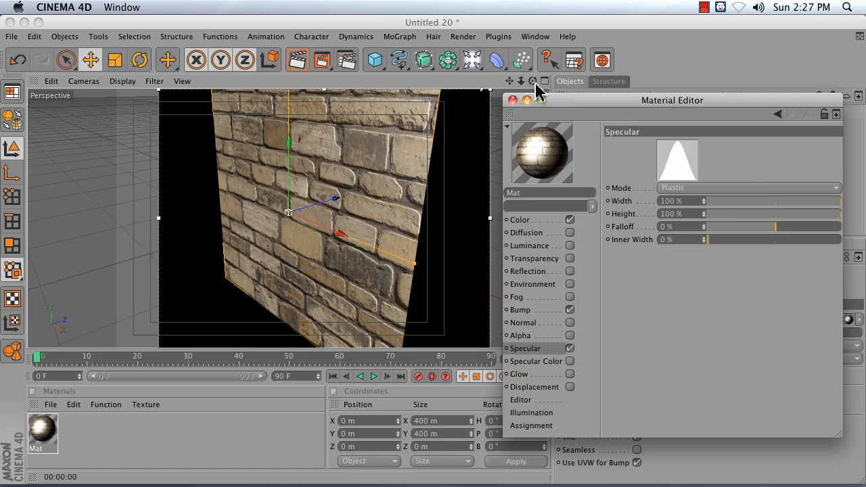
{"action": "left_click_drag", "start_coordinate": [535, 83], "coordinate": [352, 100]}
{"action": "key", "text": "ctrl+r"}
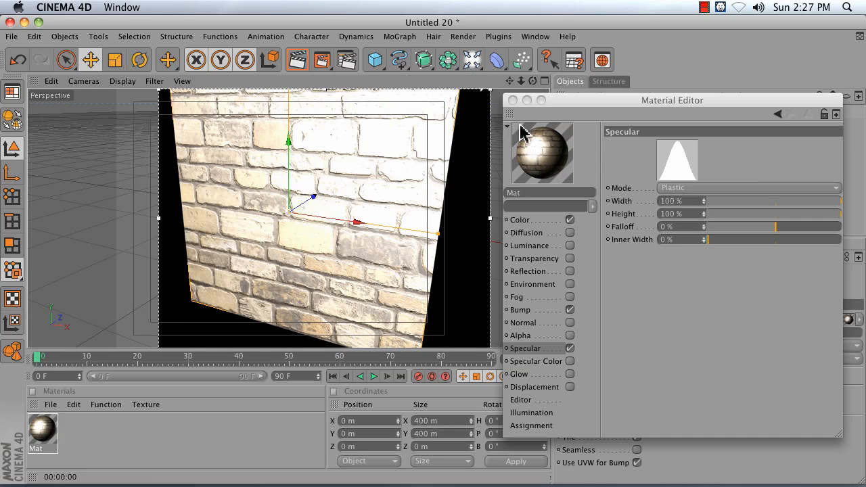
Disable the material's Specular and Bump channels.
{"action": "left_click", "coordinate": [570, 348]}
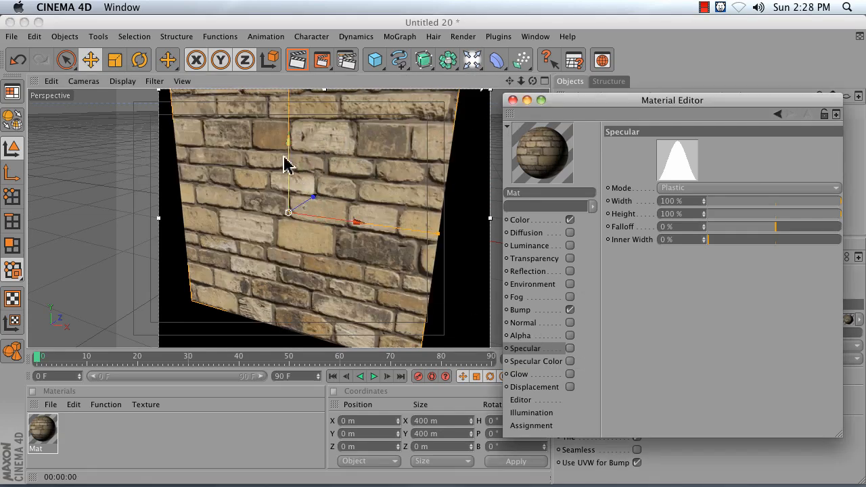
{"action": "left_click", "coordinate": [524, 316]}
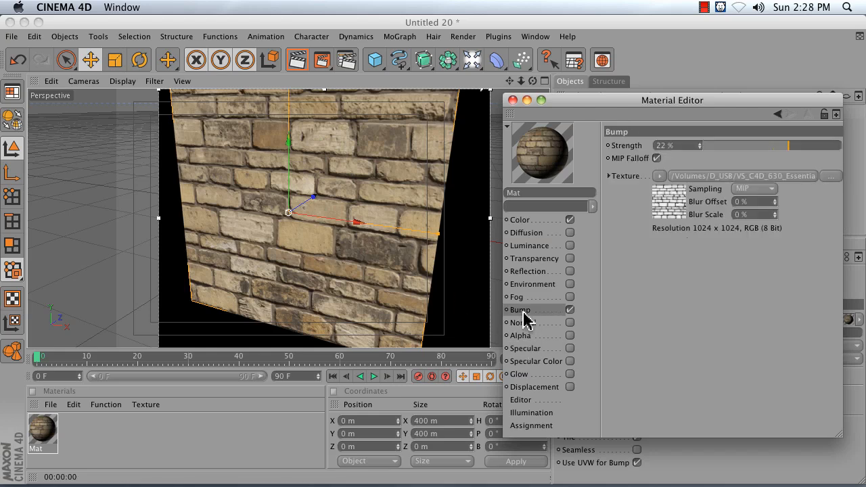
{"action": "left_click", "coordinate": [570, 310]}
Enable the Displacement channel and load Brick_Bump.jpg as its texture without copying the image.
{"action": "left_click", "coordinate": [541, 388]}
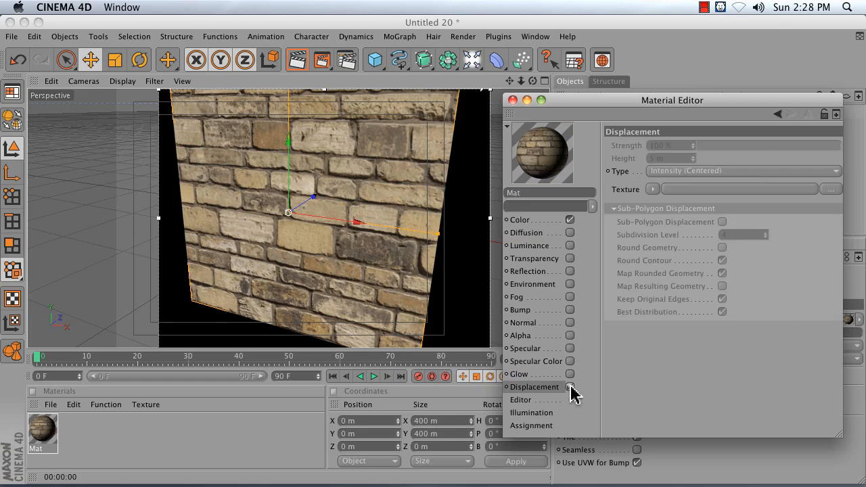
{"action": "left_click", "coordinate": [832, 189]}
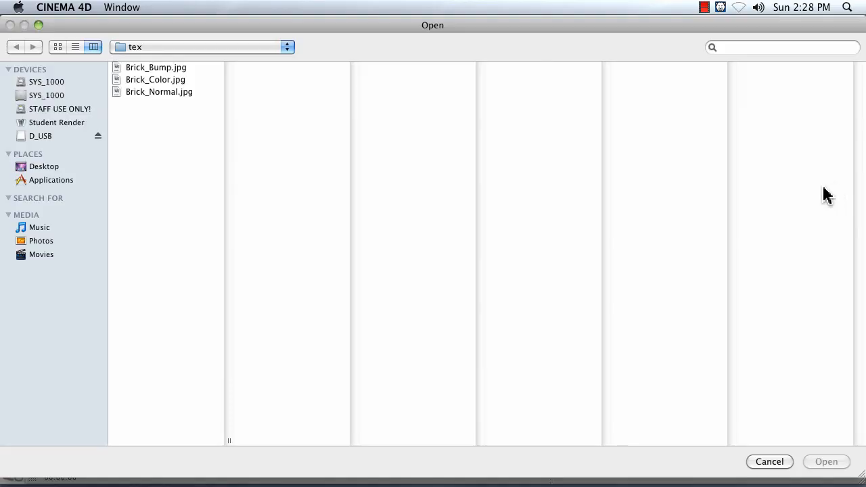
{"action": "double_click", "coordinate": [162, 66]}
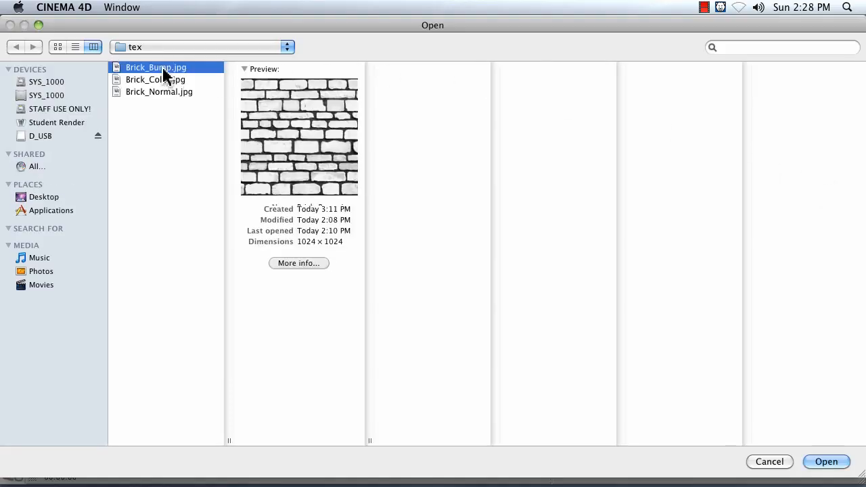
{"action": "left_click", "coordinate": [545, 195]}
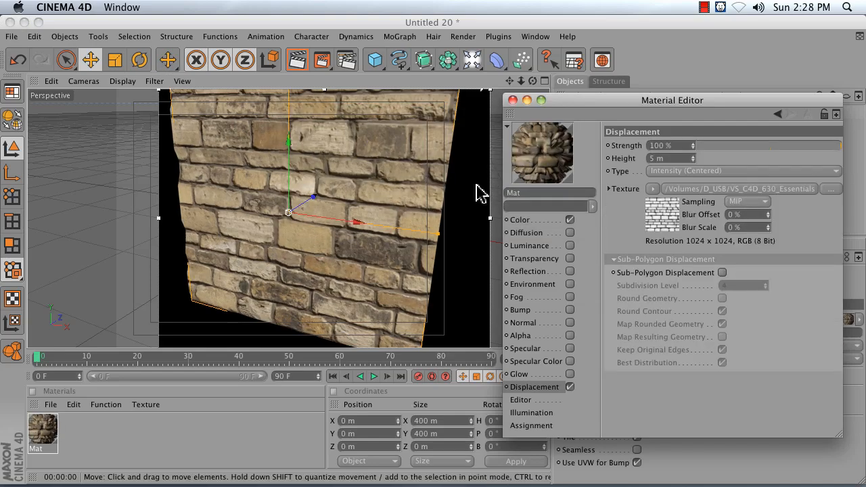
Enable Sub-Polygon Displacement with a Subdivision Level of 5, and set the displacement height to 3 m.
{"action": "left_click_drag", "start_coordinate": [532, 81], "coordinate": [504, 81]}
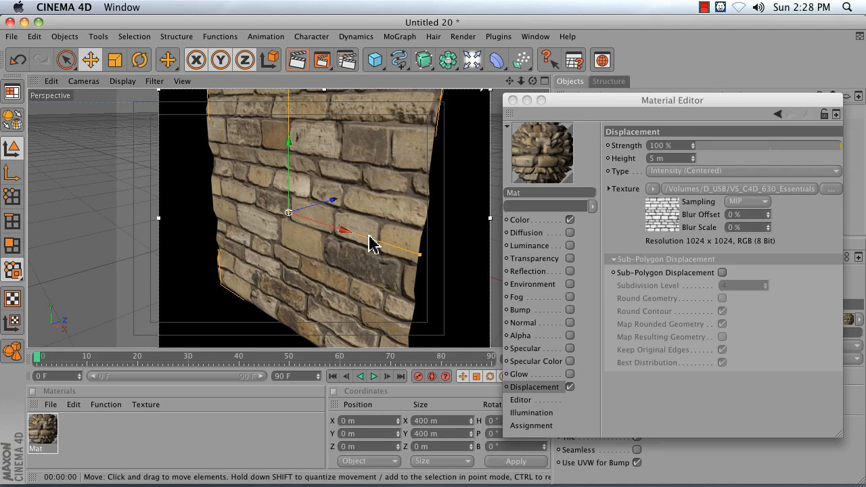
{"action": "left_click", "coordinate": [722, 273]}
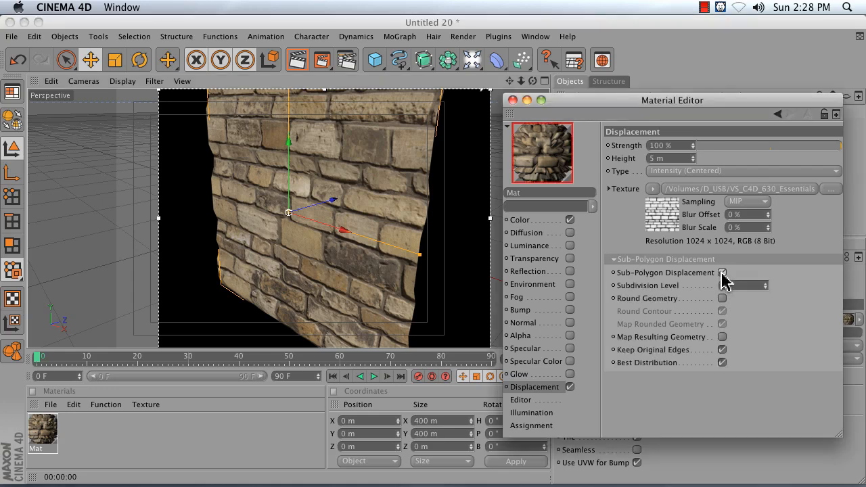
{"action": "left_click", "coordinate": [766, 283]}
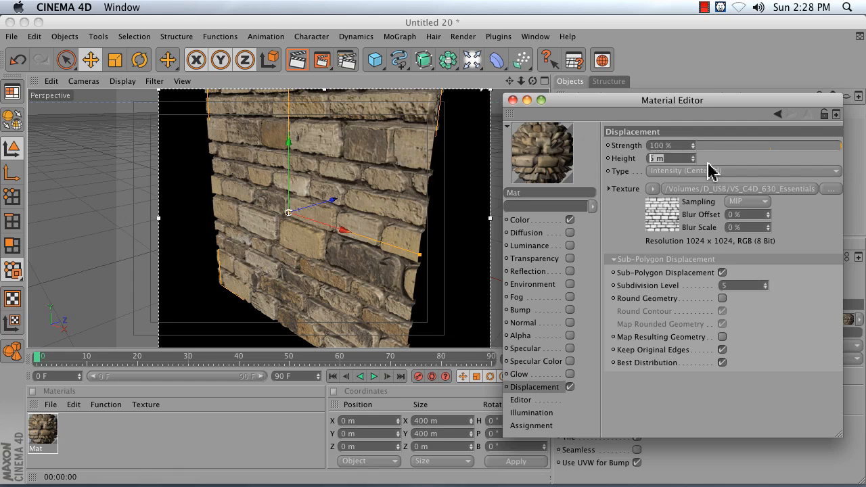
{"action": "type", "text": "3"}
{"action": "key", "text": "Return"}
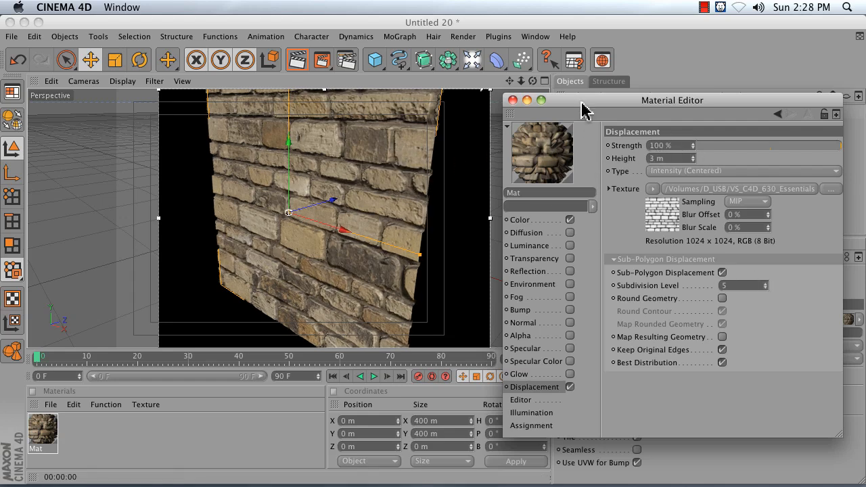
Re-enable the Bump channel alongside Displacement, set its texture's Blur Scale to -100%, and check the wall from another view.
{"action": "mouse_move", "coordinate": [532, 81]}
{"action": "left_mouse_down"}
{"action": "mouse_move", "coordinate": [515, 65]}
{"action": "mouse_move", "coordinate": [532, 86]}
{"action": "mouse_move", "coordinate": [520, 86]}
{"action": "left_mouse_up"}
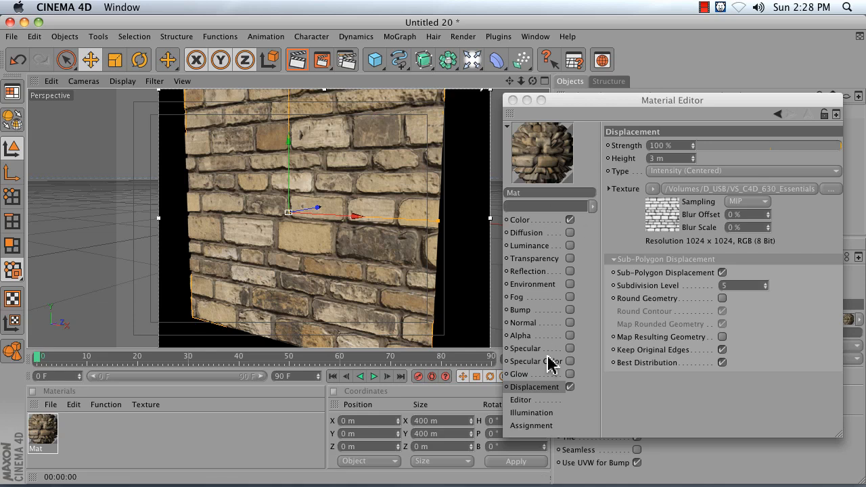
{"action": "left_click", "coordinate": [523, 311]}
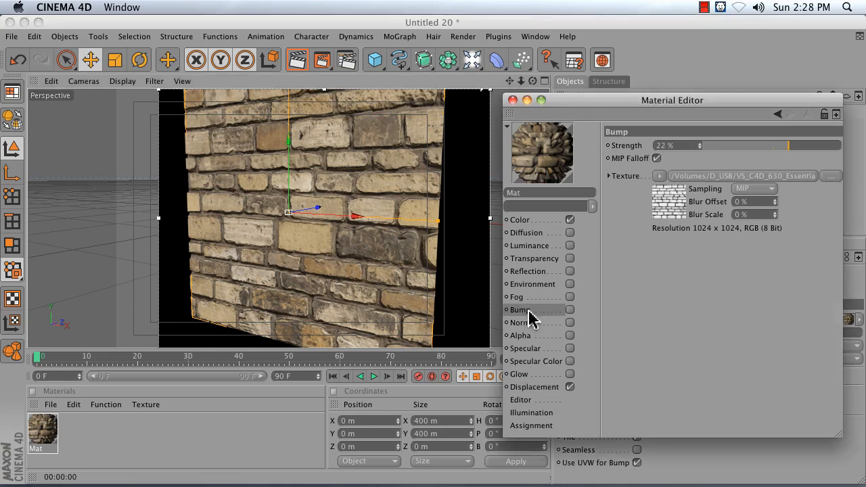
{"action": "left_click", "coordinate": [570, 310]}
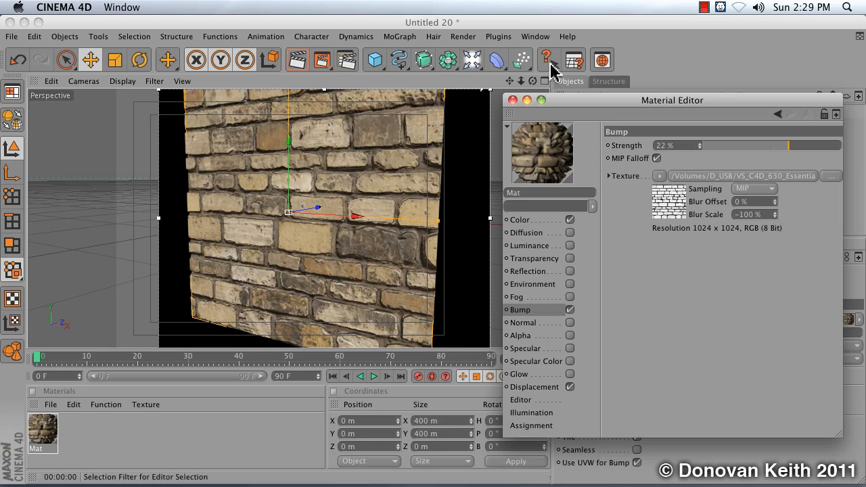
{"action": "mouse_move", "coordinate": [525, 82]}
{"action": "left_mouse_down"}
{"action": "mouse_move", "coordinate": [567, 81]}
{"action": "mouse_move", "coordinate": [483, 82]}
{"action": "mouse_move", "coordinate": [518, 84]}
{"action": "mouse_move", "coordinate": [510, 91]}
{"action": "mouse_move", "coordinate": [508, 82]}
{"action": "left_mouse_up"}
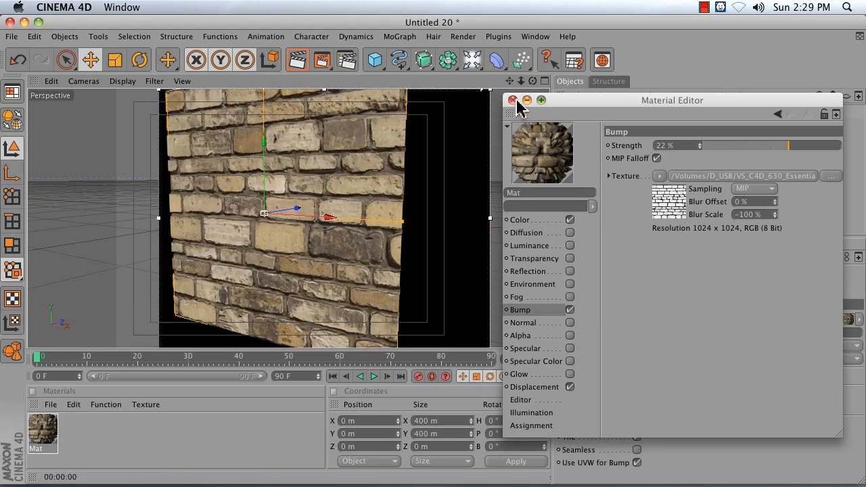